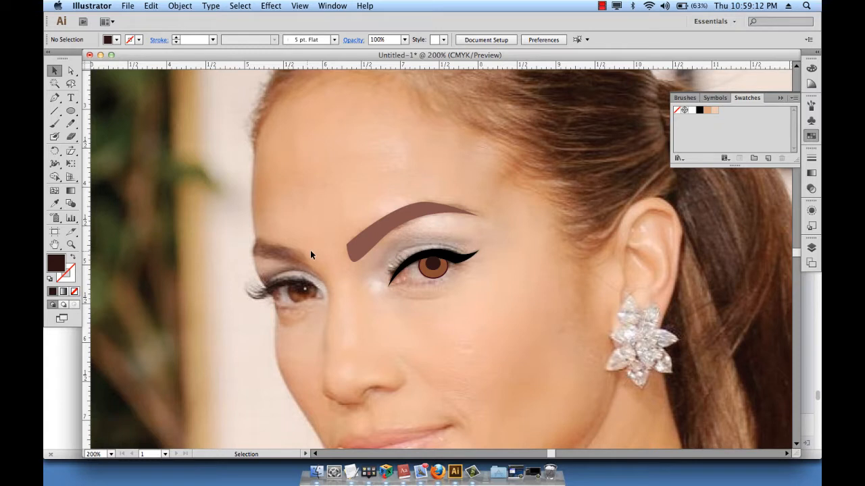
Sample the drawn iris's colours with the Eyedropper and save its brown fill and dark maroon stroke as two new swatches
key("i")
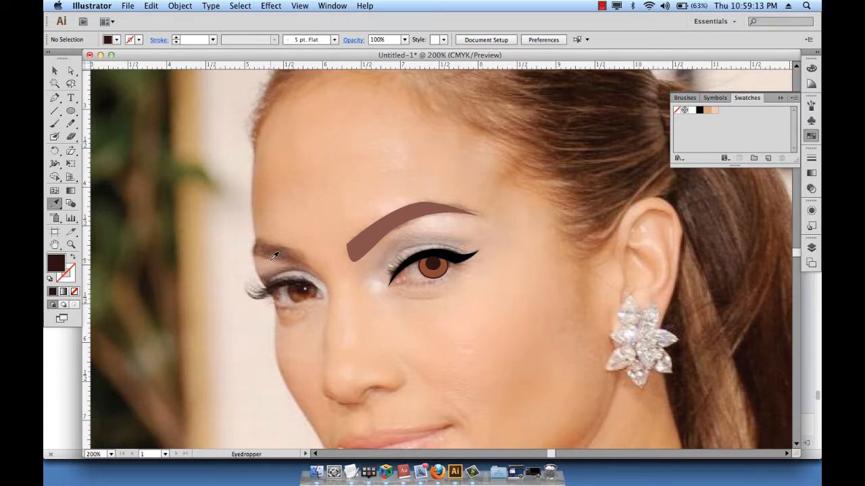
left_click(438, 270)
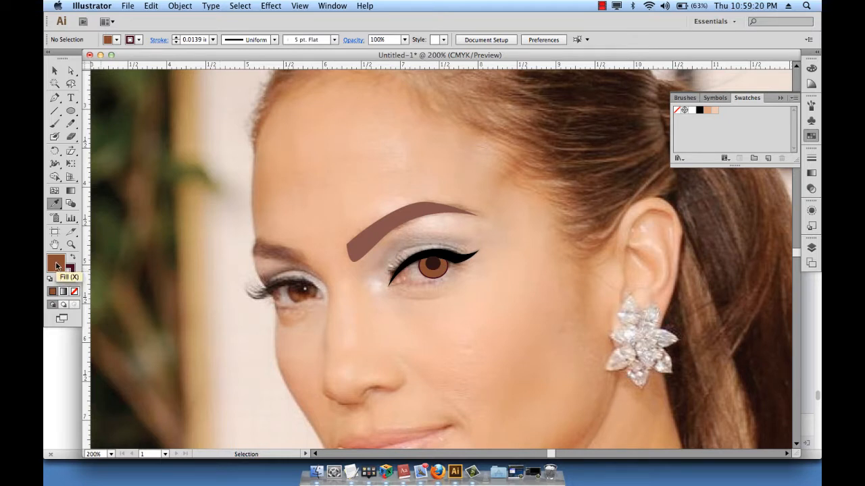
left_click_drag(56, 265, 727, 121)
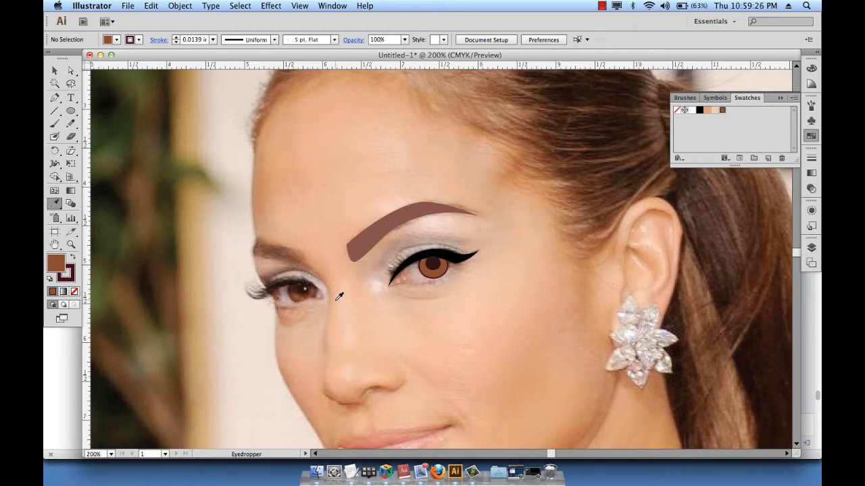
left_click(73, 258)
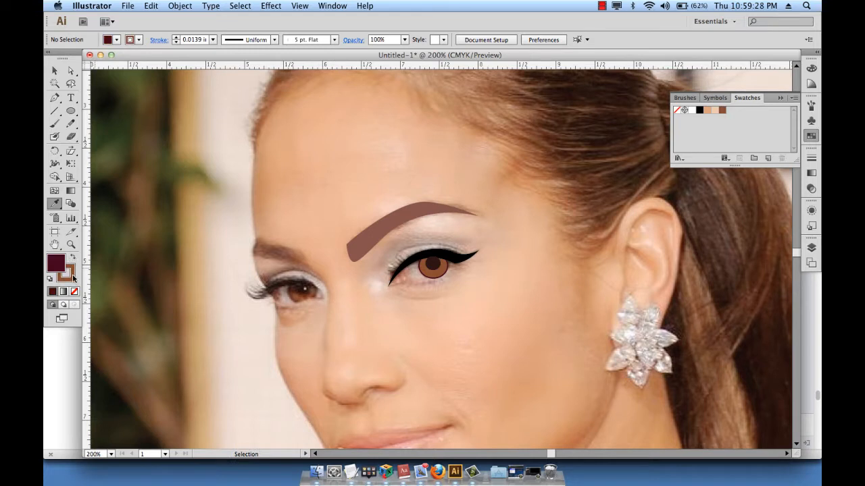
left_click_drag(56, 264, 749, 125)
Apply a Radial gradient fill to the drawn iris
left_click(55, 71)
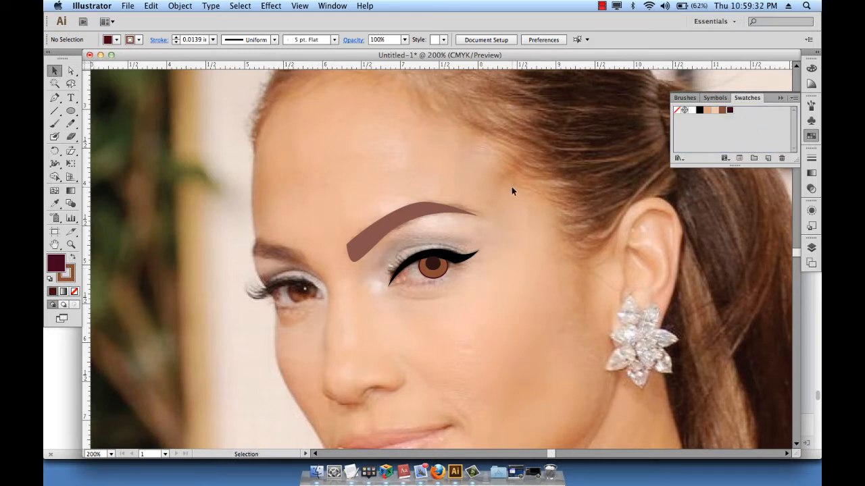
left_click(439, 275)
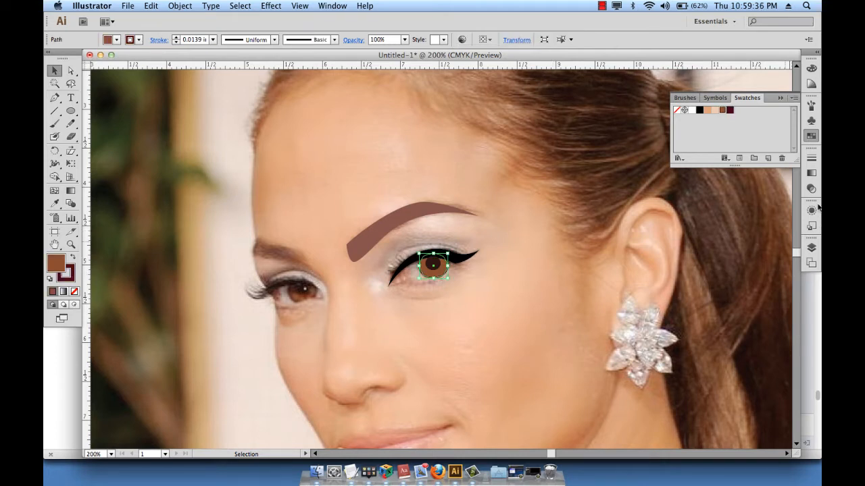
left_click(810, 173)
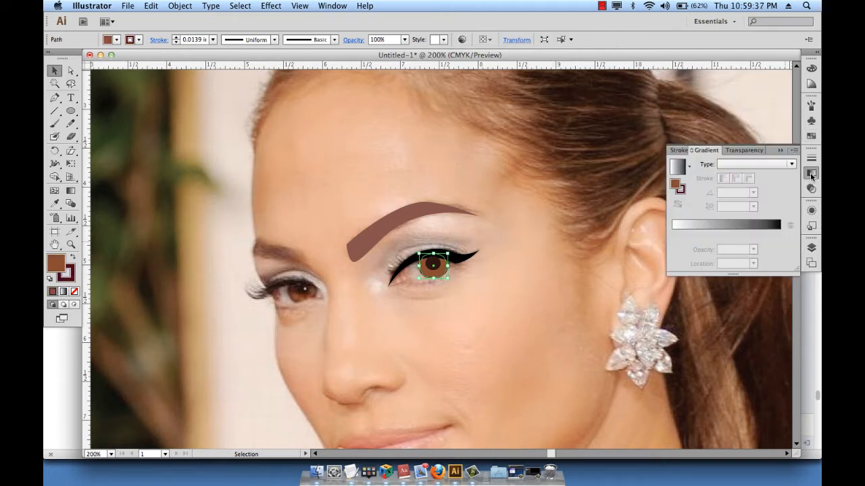
left_click(729, 165)
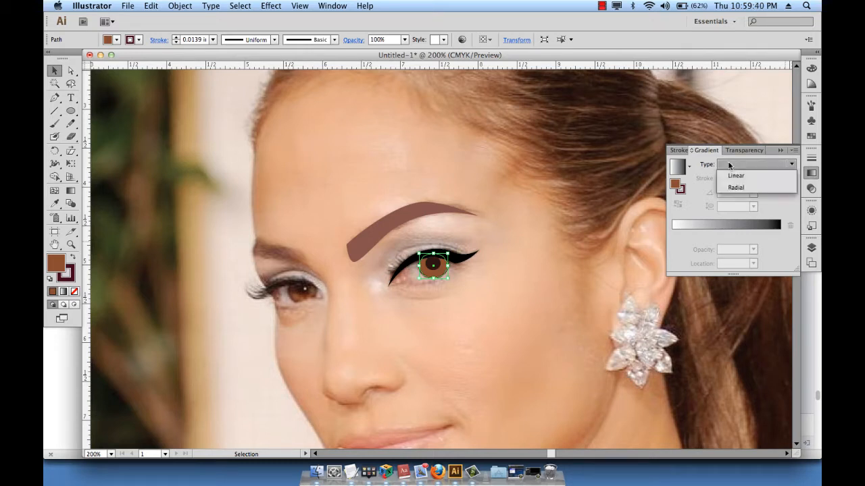
left_click(735, 188)
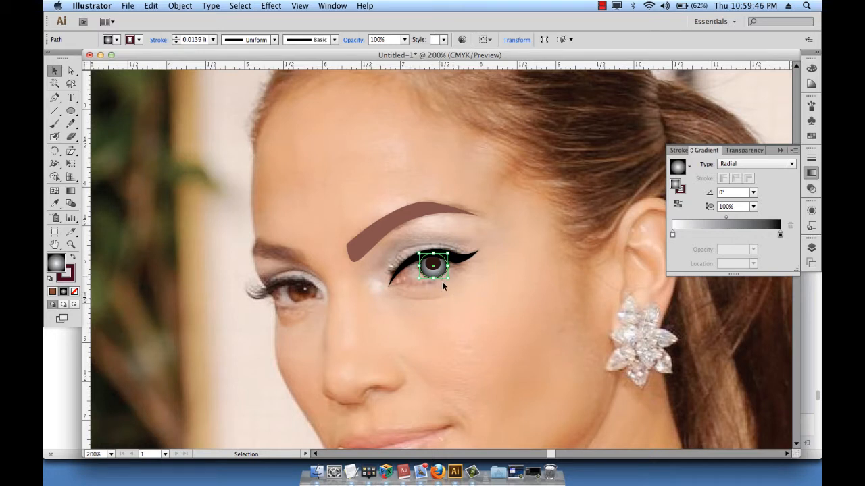
left_click(524, 274)
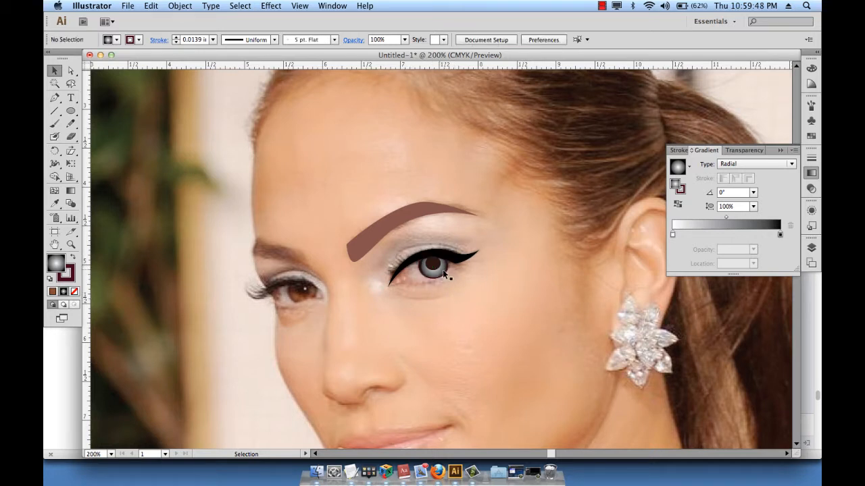
With the iris selected, float the Swatches panel on its own so it shows together with the Gradient panel
left_click(442, 269)
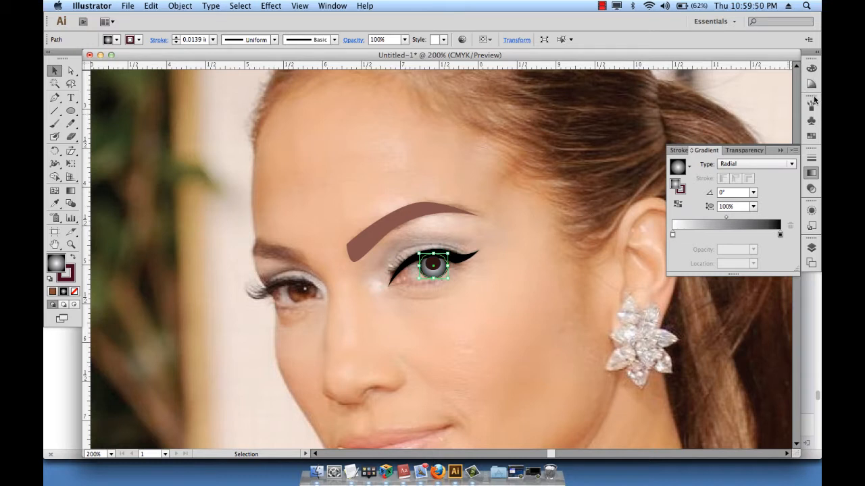
left_click(811, 137)
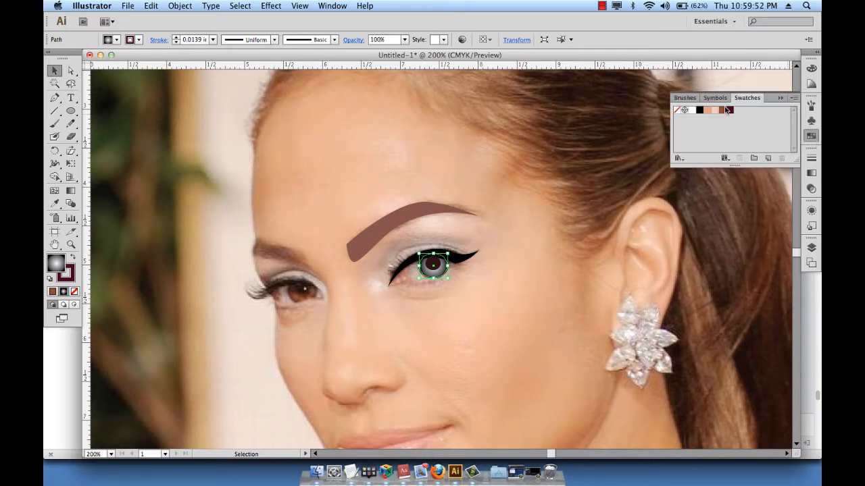
mouse_move(748, 99)
left_mouse_down()
mouse_move(739, 264)
mouse_move(687, 321)
mouse_move(689, 344)
left_mouse_up()
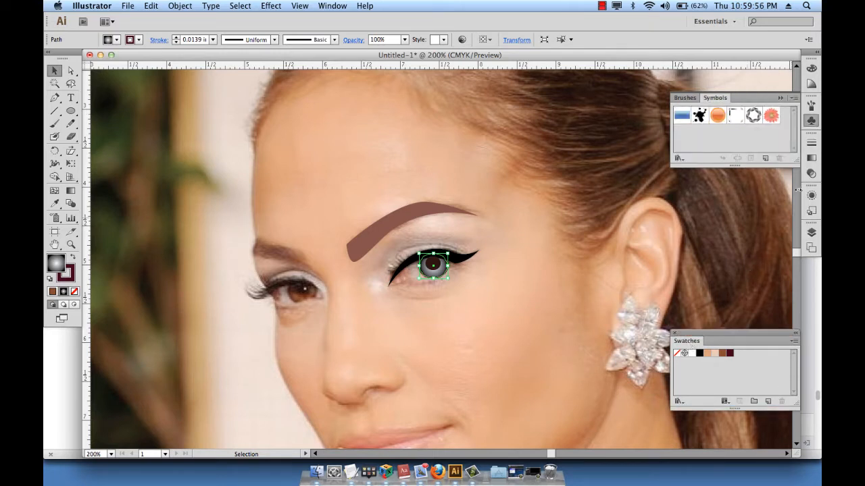
left_click(781, 99)
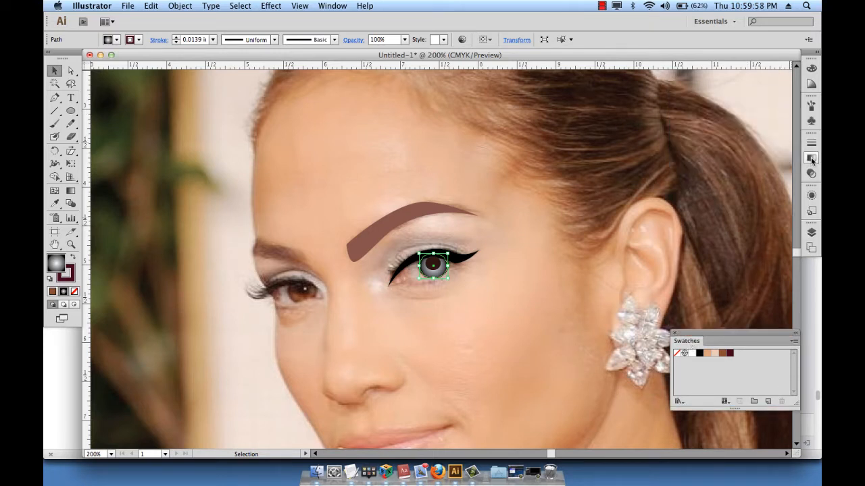
left_click(810, 157)
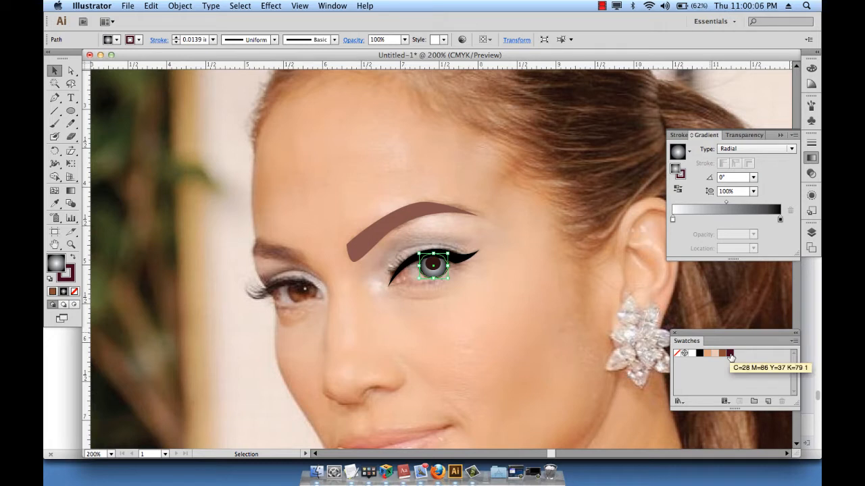
Colour the iris gradient's outer stop with the dark maroon swatch and its inner stop with the brown swatch
left_click_drag(731, 355, 780, 221)
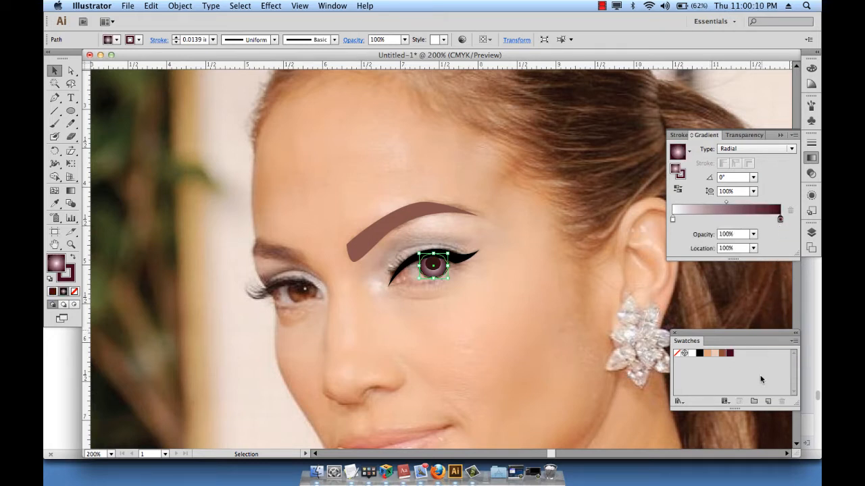
left_click_drag(723, 355, 680, 269)
left_click_drag(670, 233, 672, 220)
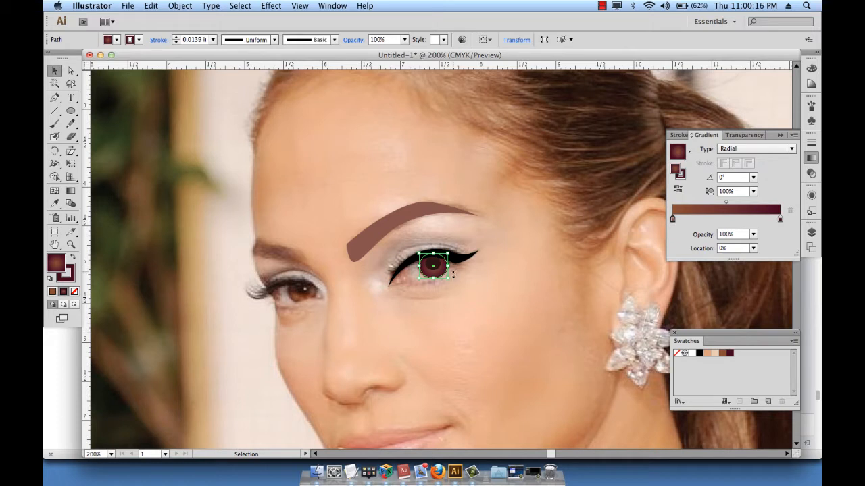
left_click(455, 306)
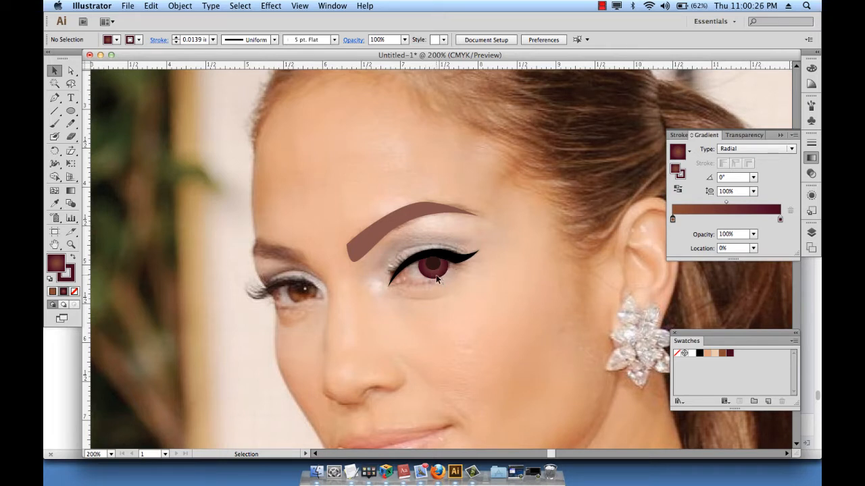
Lighten the iris gradient's brown inner stop by setting cyan to 20%, magenta to 31% and black to 13%
left_click(436, 278)
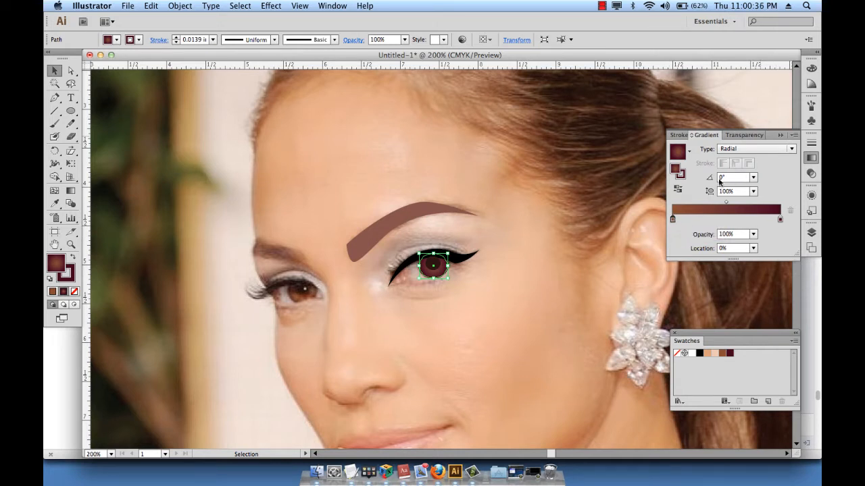
left_click(812, 68)
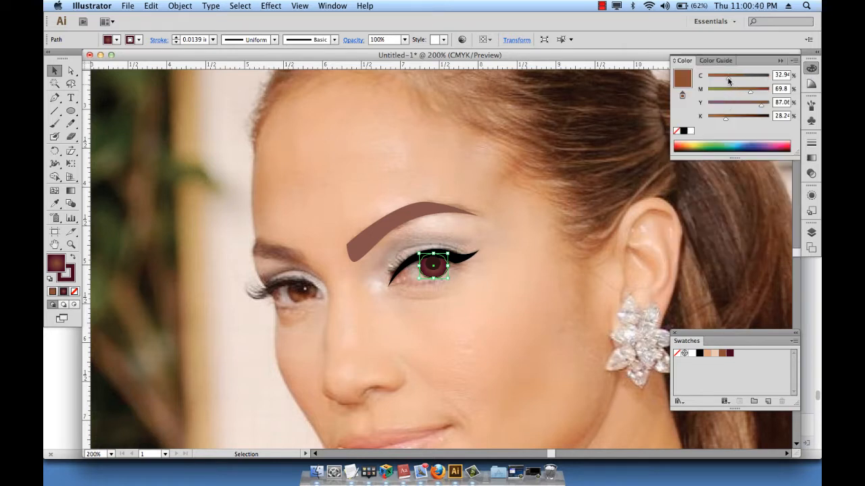
left_click_drag(726, 118, 716, 117)
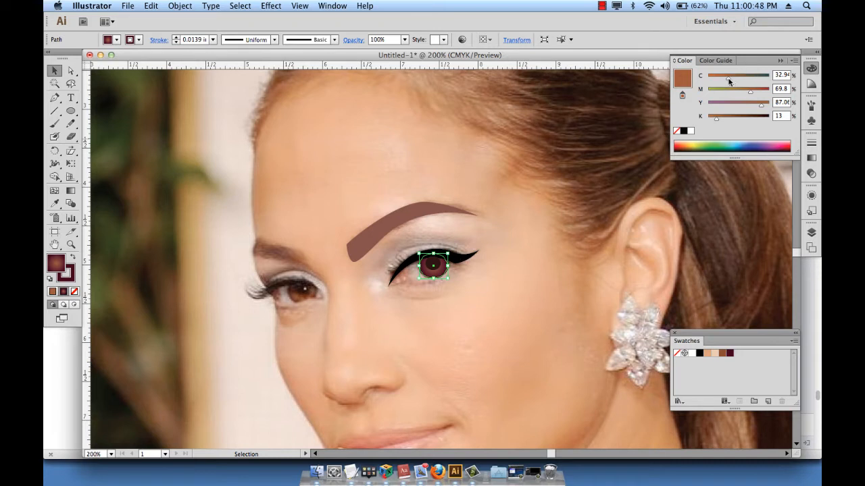
mouse_move(728, 81)
left_mouse_down()
mouse_move(720, 81)
mouse_move(737, 89)
mouse_move(729, 95)
left_mouse_up()
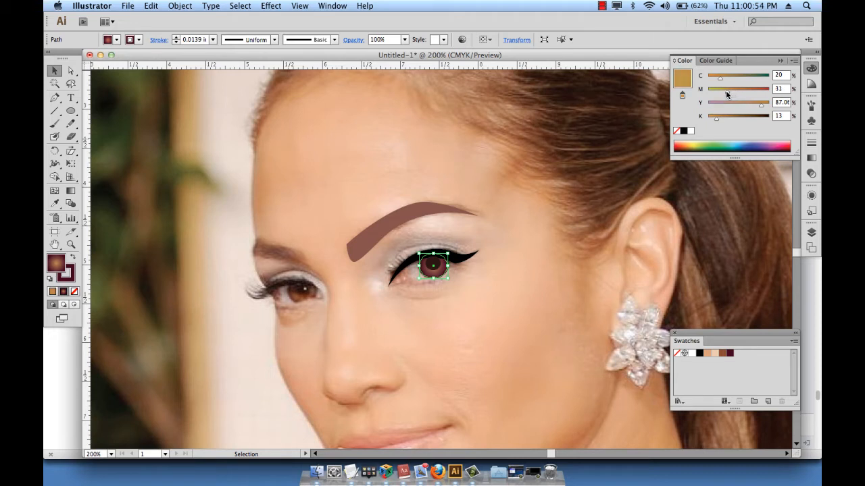
left_click(566, 224)
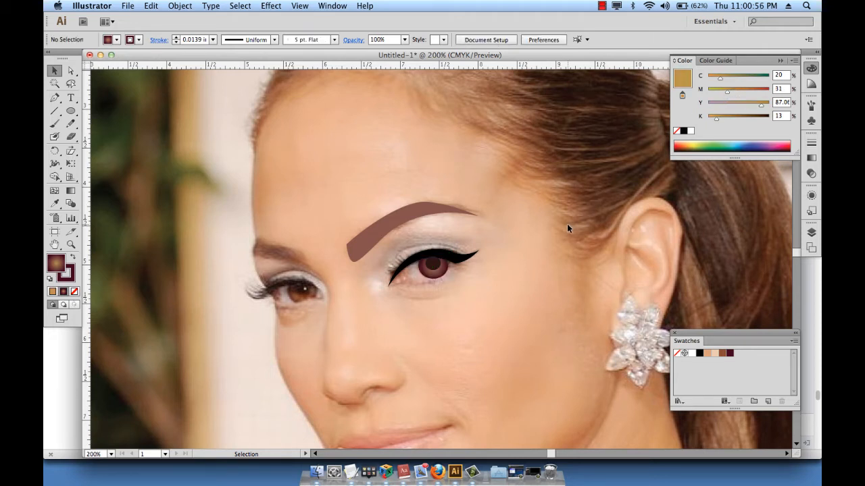
Hide the iris and pupil paths in the eyeright layer and make the pupil entry the active one
left_click(812, 232)
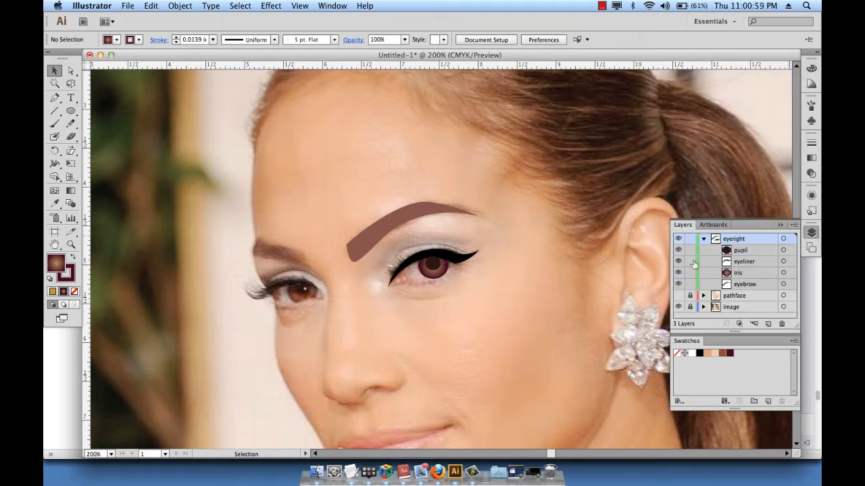
left_click(746, 277)
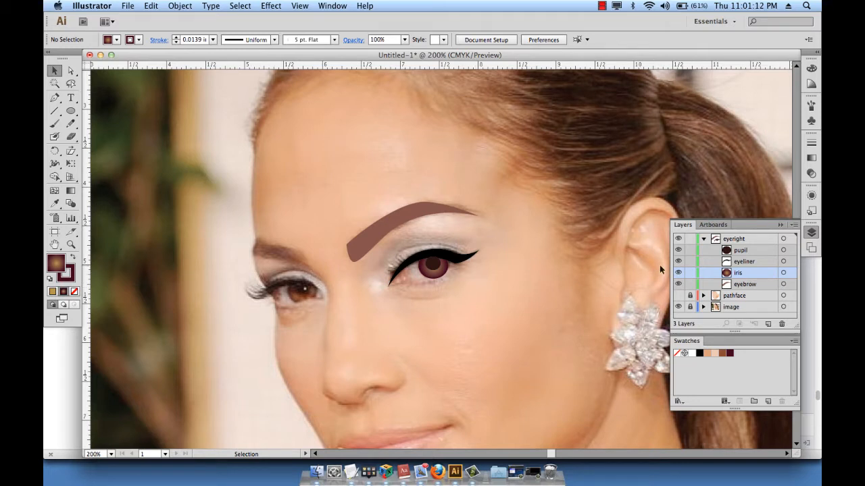
left_click(679, 273)
left_click(678, 250)
left_click(749, 251)
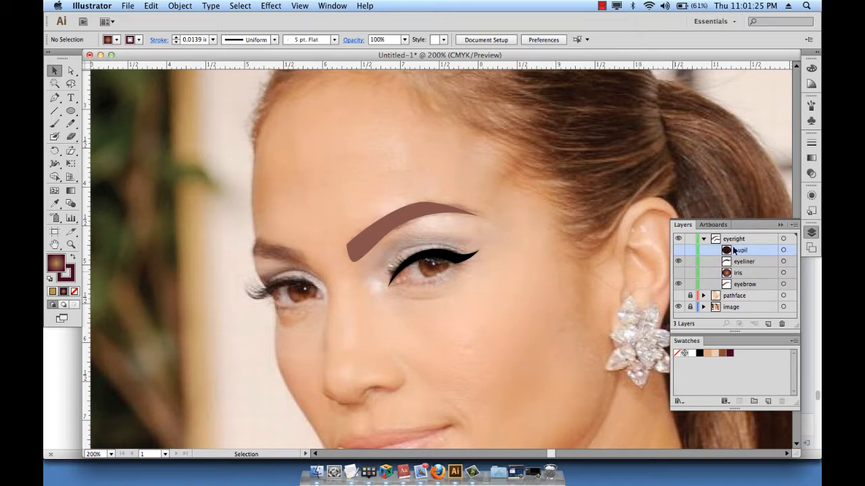
Set up the Ellipse tool with a white fill and no stroke
left_click(73, 112)
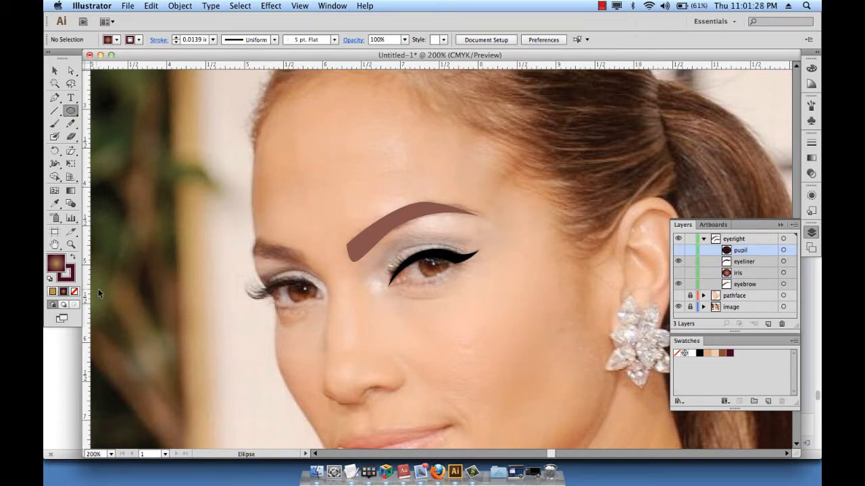
left_click(75, 291)
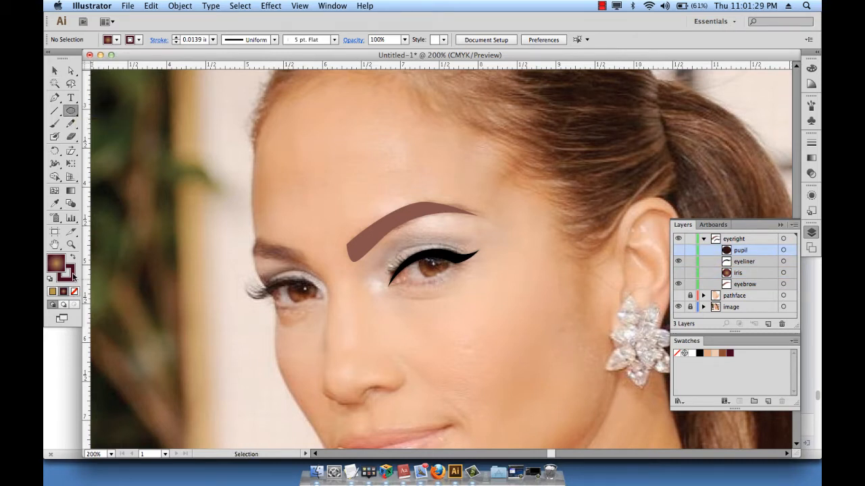
left_click(63, 291)
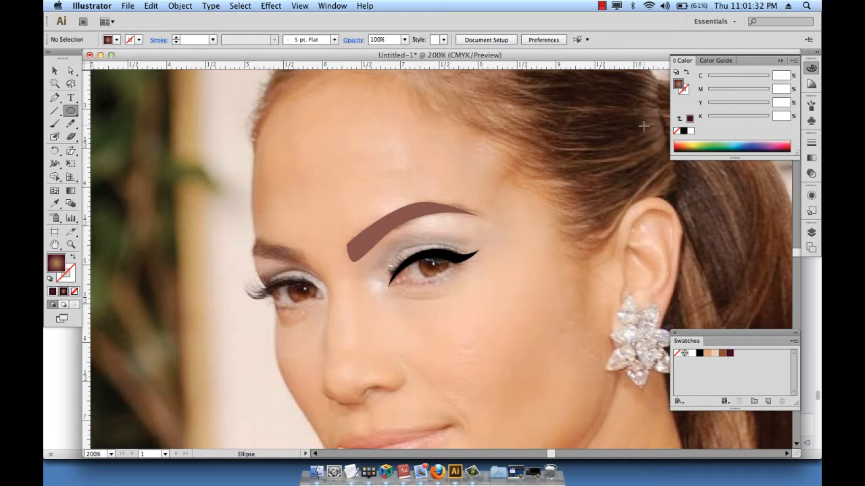
left_click(690, 131)
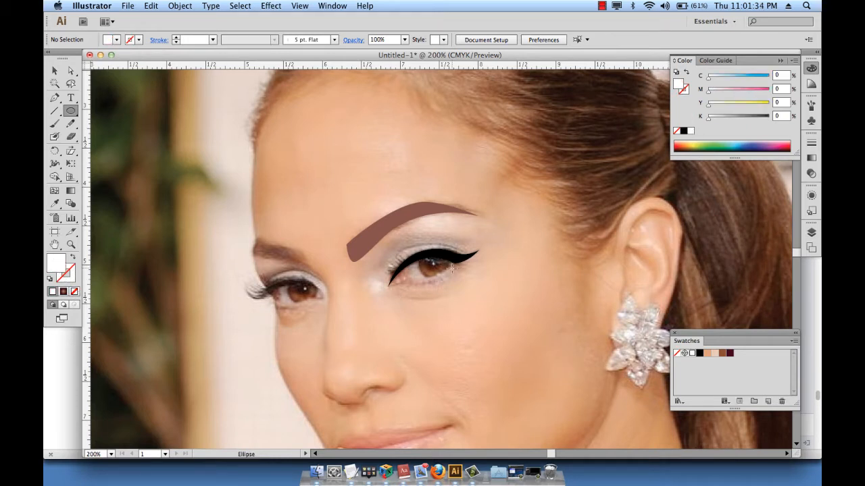
Draw three small white ellipses over the light reflections in the photo's right-hand eye, the third one between the other two
key("super+space")
left_click_drag(359, 241, 573, 320)
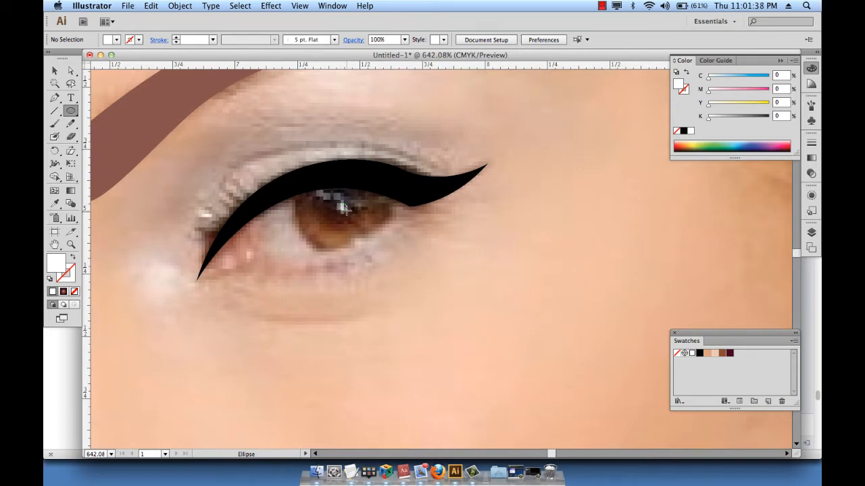
left_click_drag(340, 205, 345, 212)
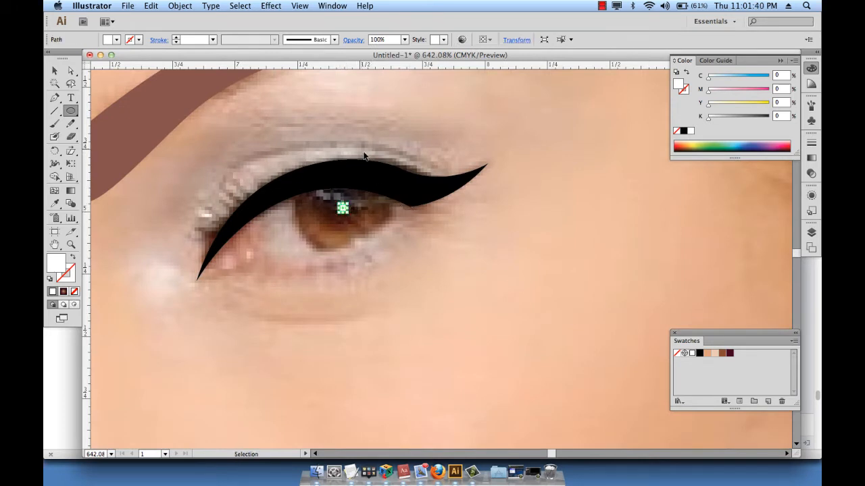
key("super+shift+a")
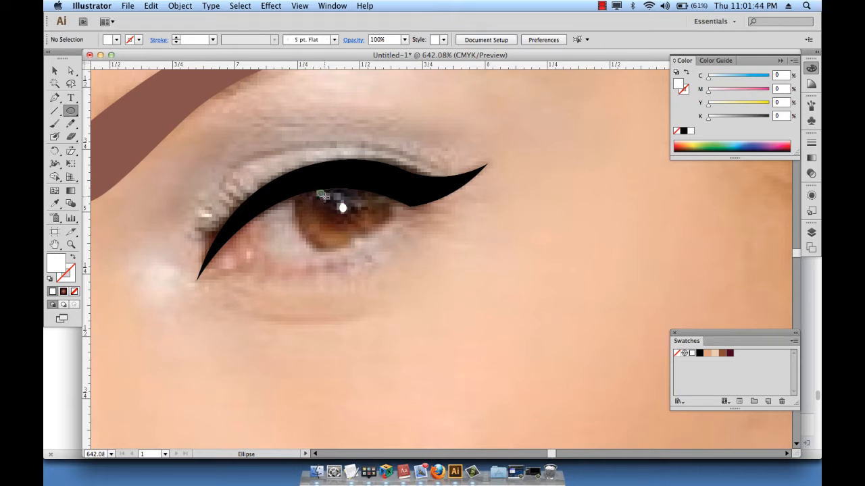
left_click_drag(317, 191, 324, 198)
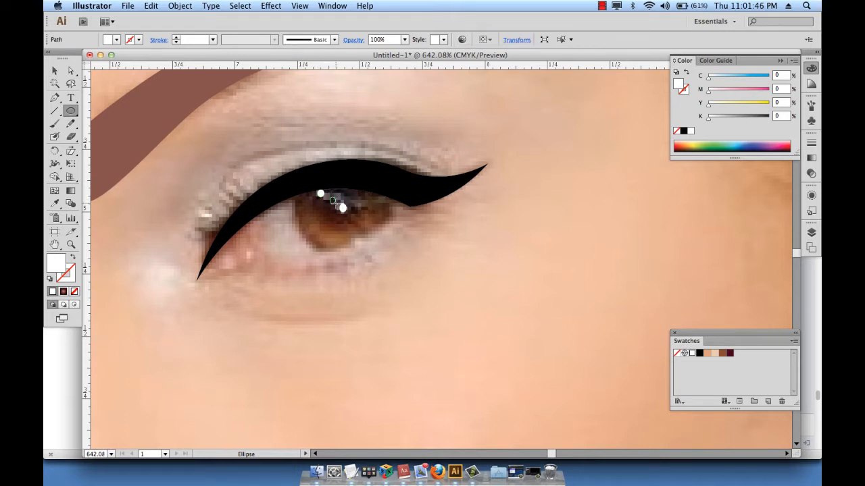
key("v")
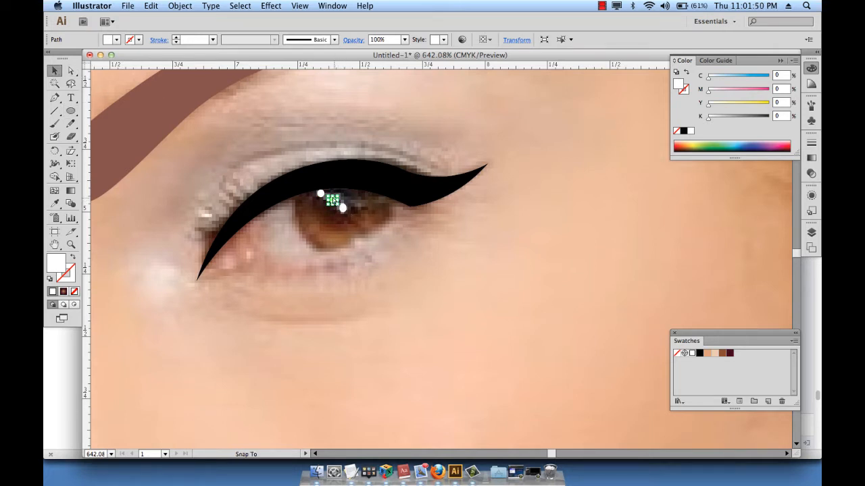
Nudge the middle white reflection into position and show the pupil and iris paths in the eyeright layer
left_click_drag(331, 200, 334, 199)
left_click(811, 232)
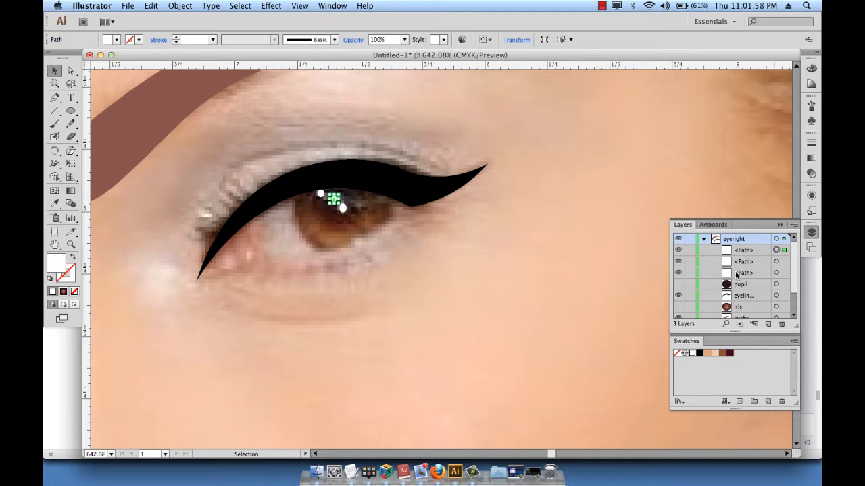
scroll(743, 291, "down", 2)
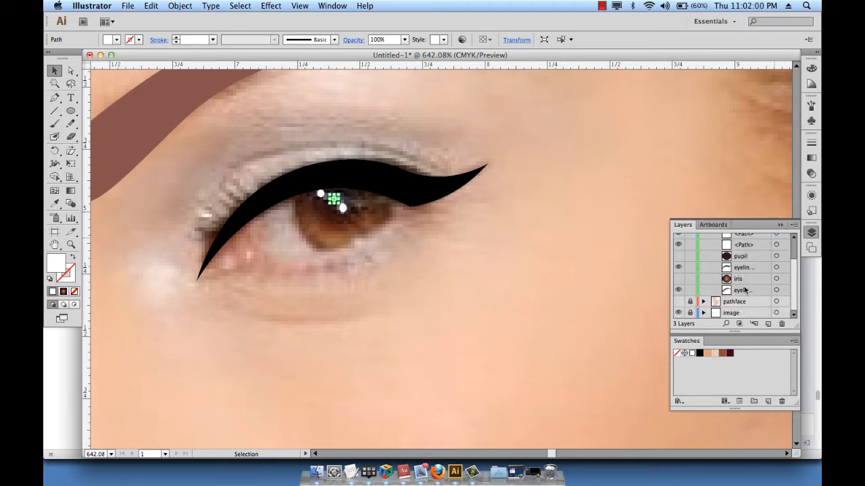
scroll(743, 290, "up", 3)
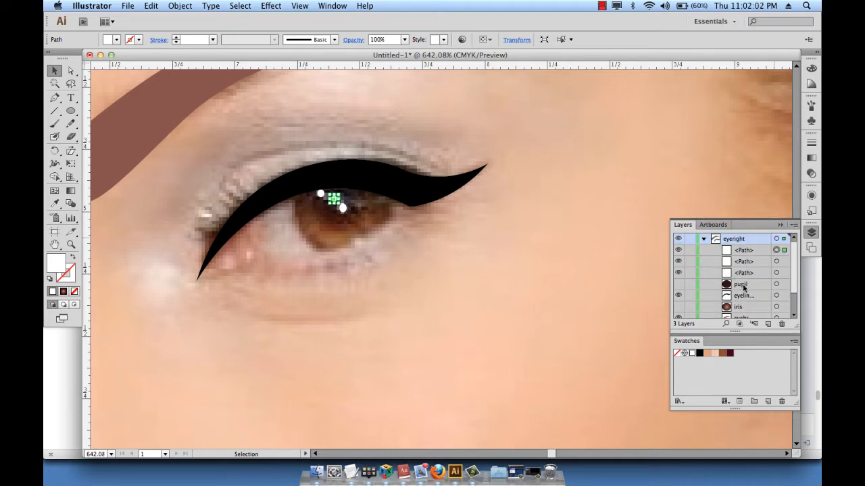
left_click(678, 285)
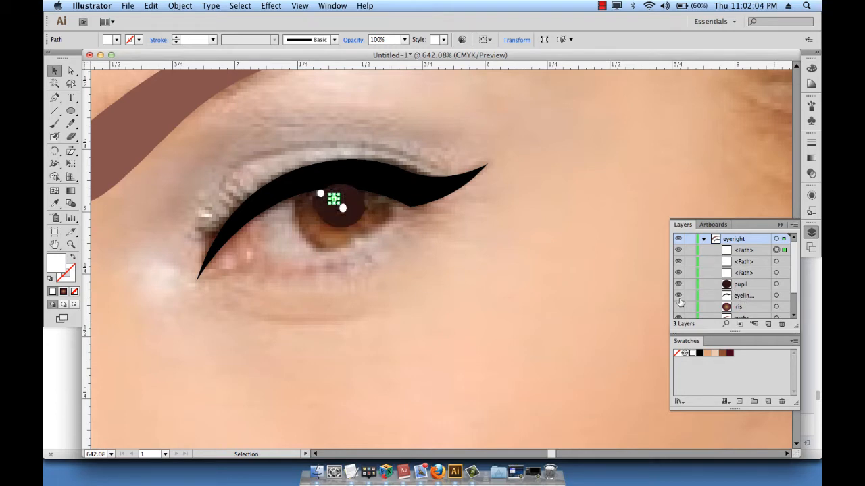
left_click(678, 308)
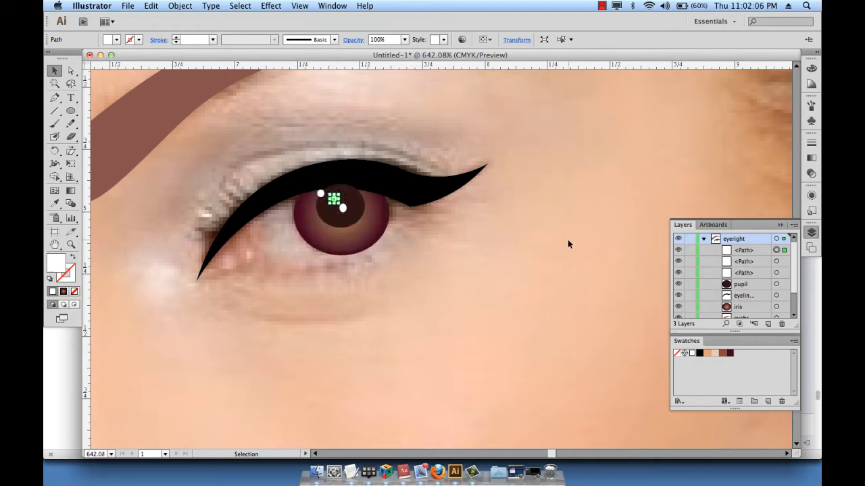
Recolor all three eye reflection ellipses to pale peach with cyan 4%, magenta 16% and yellow 30%
key("super+minus")
key("super+minus")
key("super+minus")
key("super+minus")
key("super+minus")
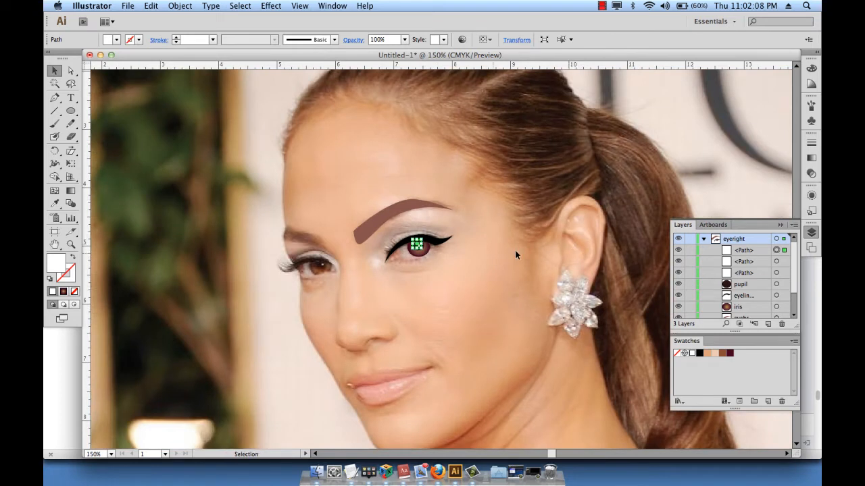
left_click(469, 262)
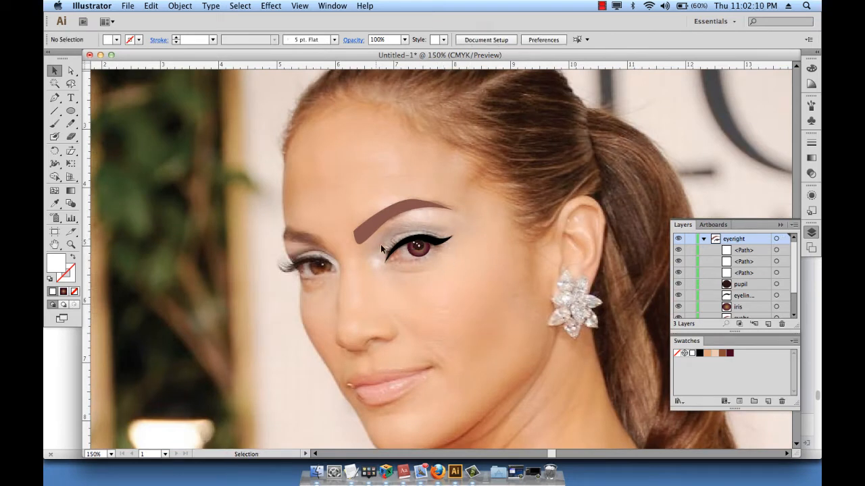
left_click_drag(383, 227, 464, 277)
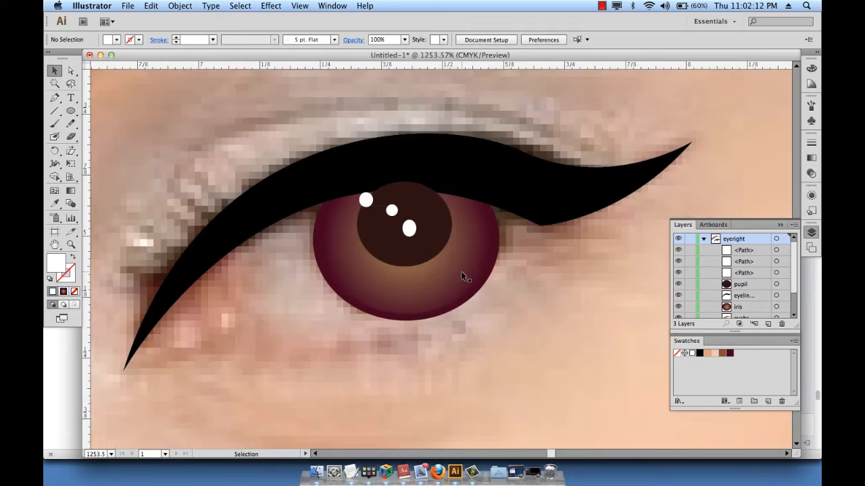
left_click(365, 199)
left_click(392, 211)
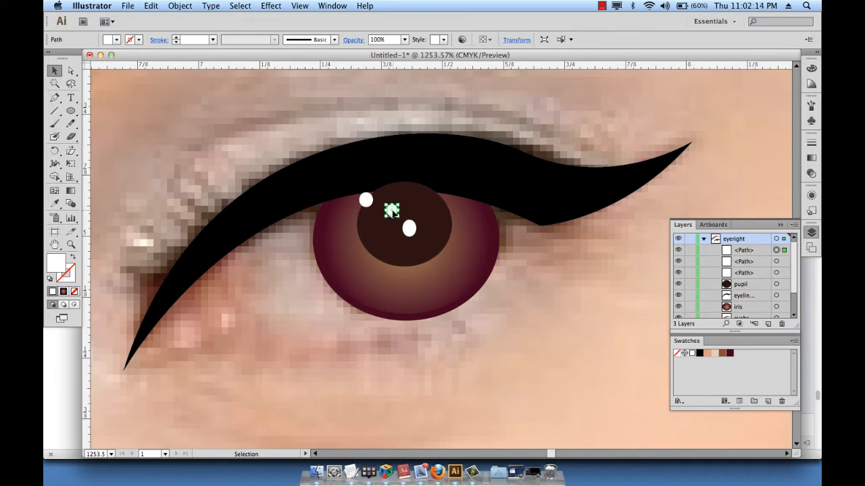
left_click(364, 198, "shift")
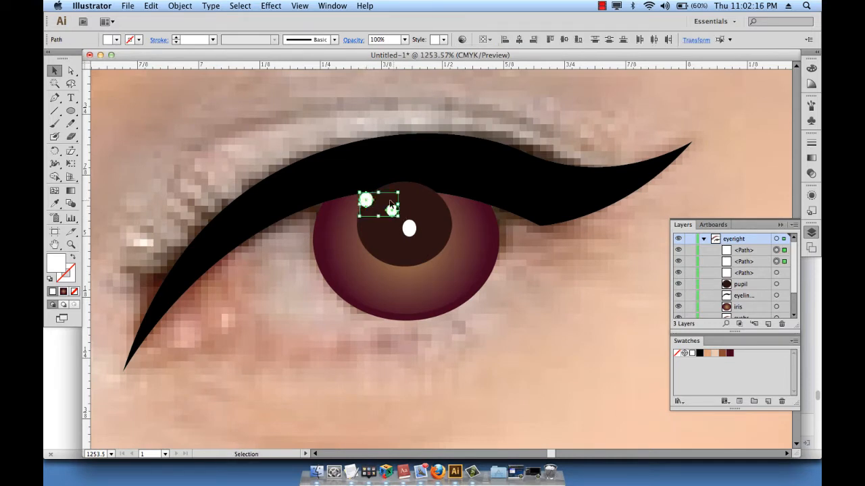
left_click(412, 231, "shift")
left_click(810, 68)
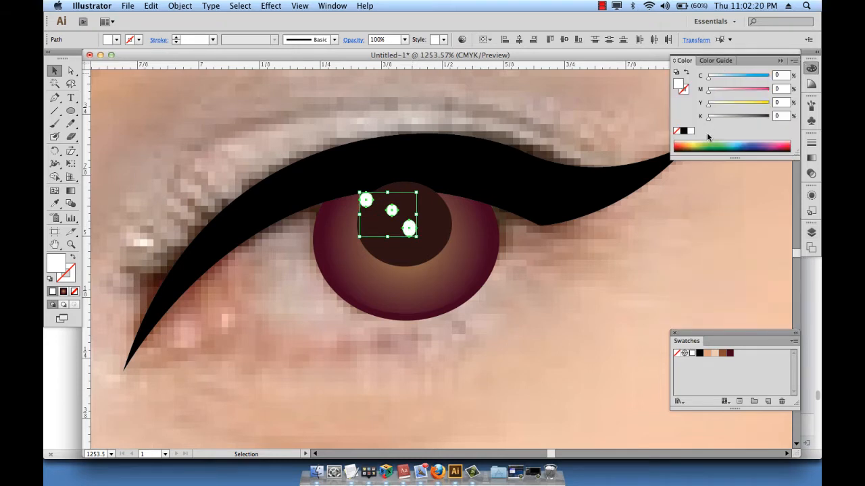
left_click_drag(708, 92, 727, 107)
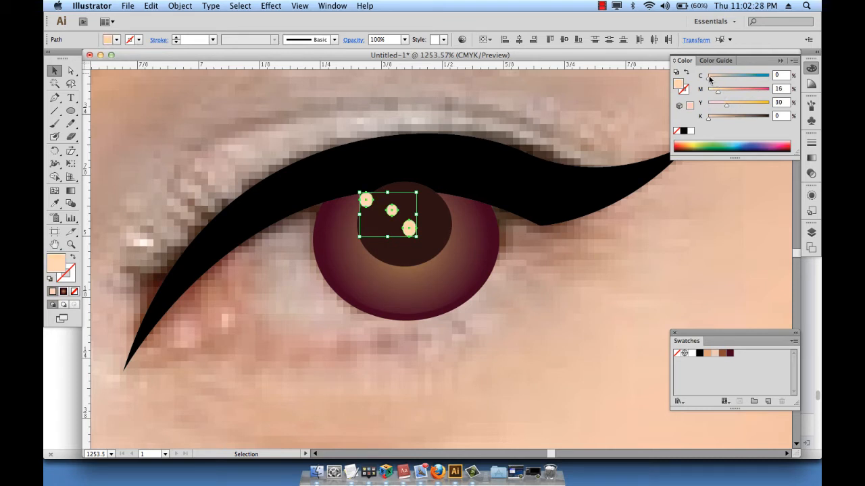
left_click(627, 113)
Draw a curved eyelid crease path just above the upper eyeliner with the Pen tool, using a black fill
key("super+minus")
key("super+minus")
key("super+minus")
key("super+minus")
key("super+minus")
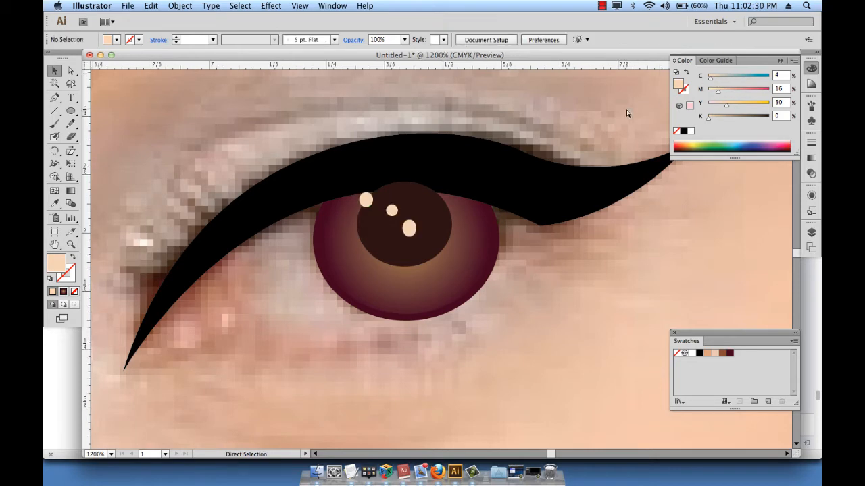
key("super+minus")
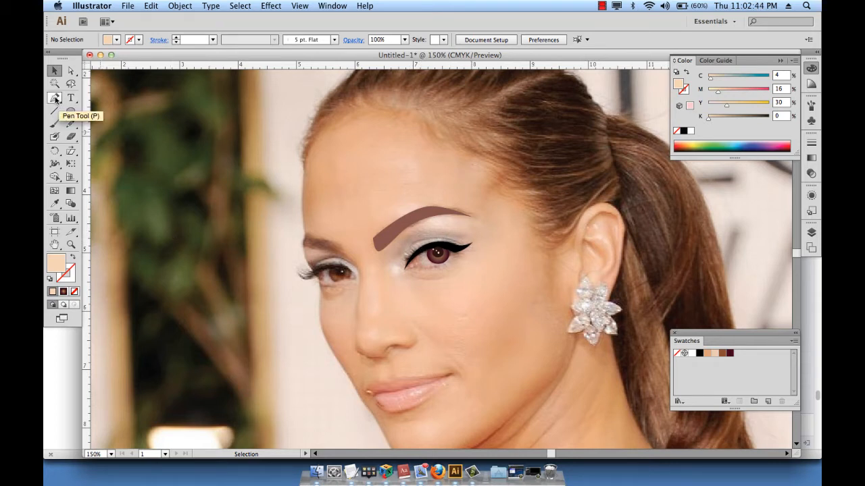
left_click(56, 100)
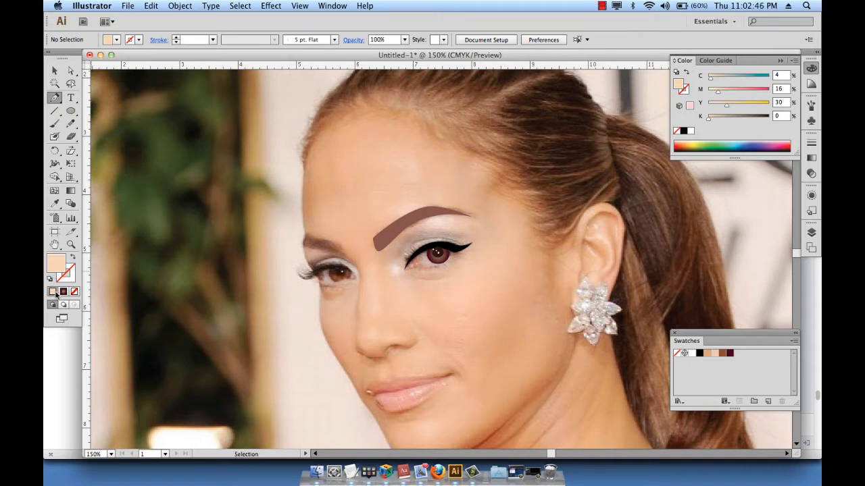
left_click(683, 131)
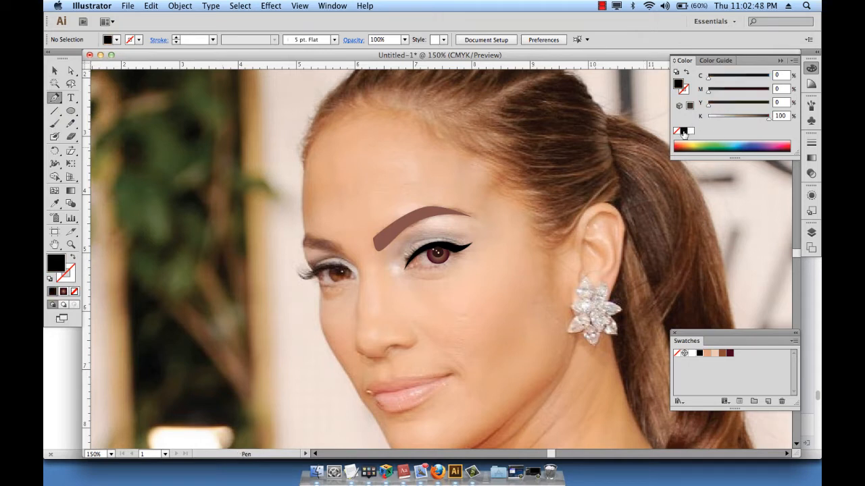
left_click(412, 242)
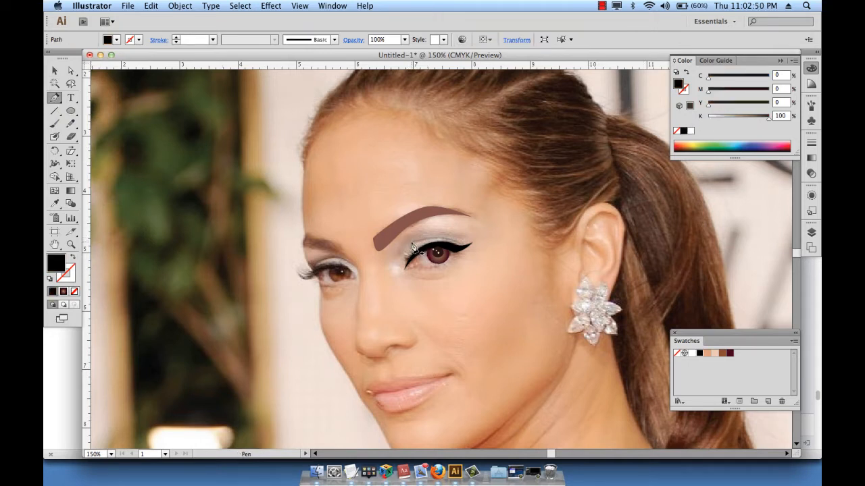
left_click(461, 245)
left_click_drag(461, 246, 488, 249)
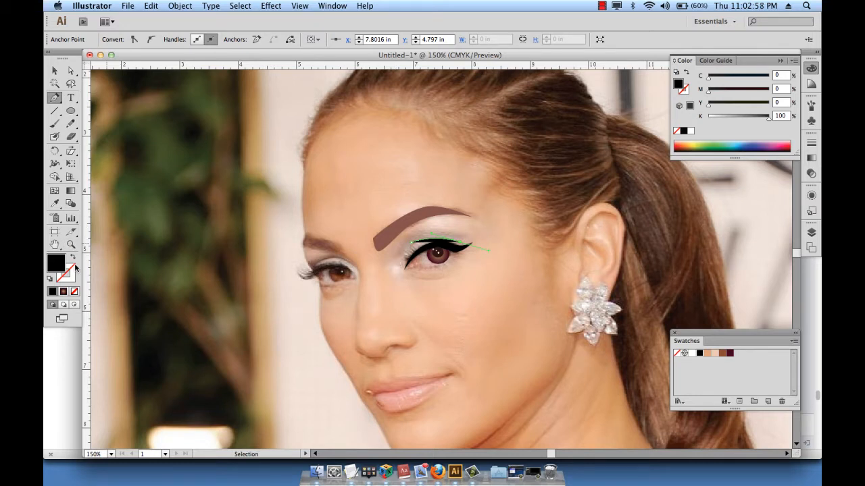
Swap the crease path's fill and stroke, set its stroke weight to 0.005 in and deselect it
left_click(73, 260)
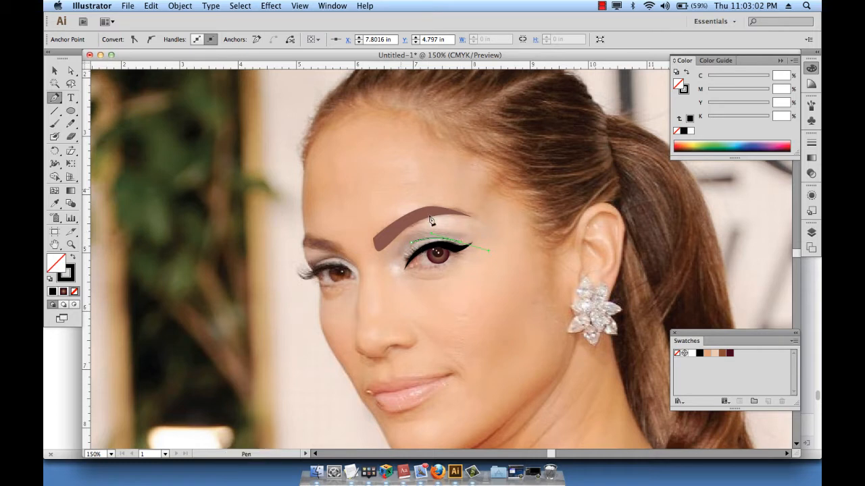
left_click(811, 142)
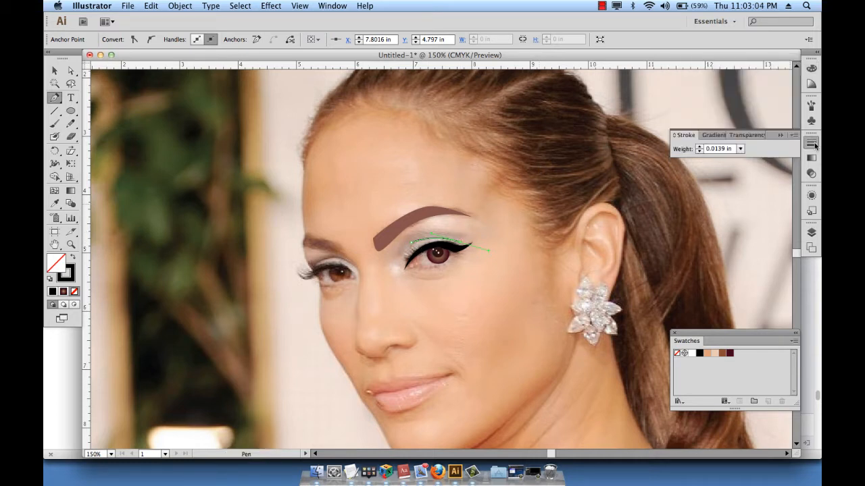
left_click(724, 151)
type("05")
key("Return")
left_click(559, 146, "super")
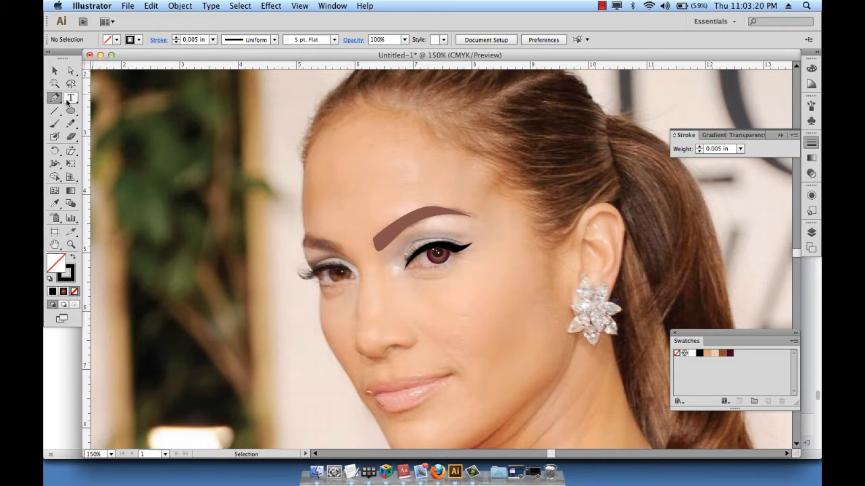
Paint curved black lashes at the inner and outer ends of the upper eyeliner using the Paintbrush with the 5 pt. Flat brush
left_click(59, 125)
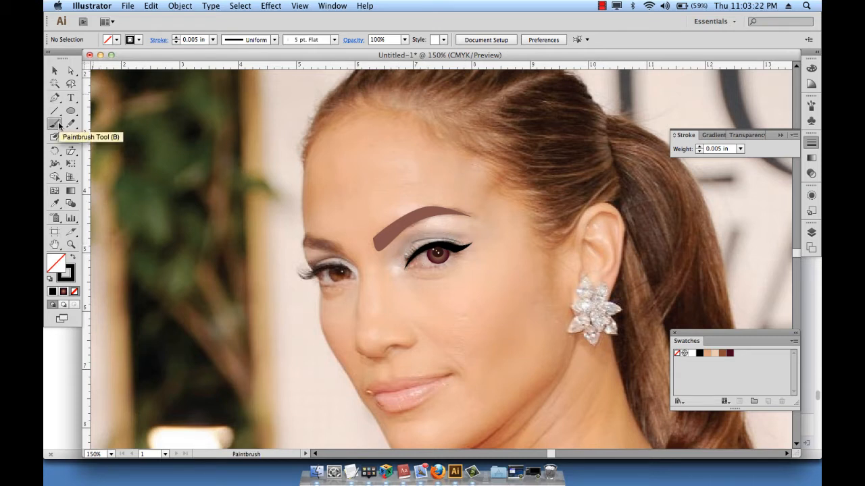
left_click(335, 40)
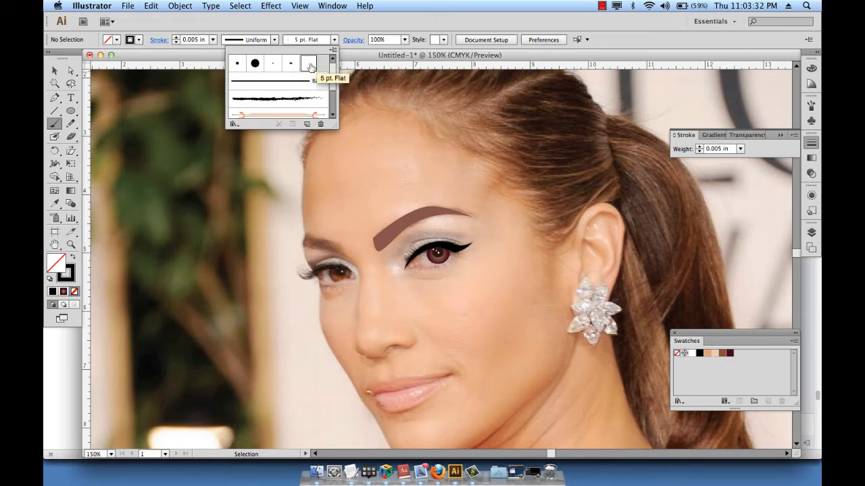
left_click(398, 196)
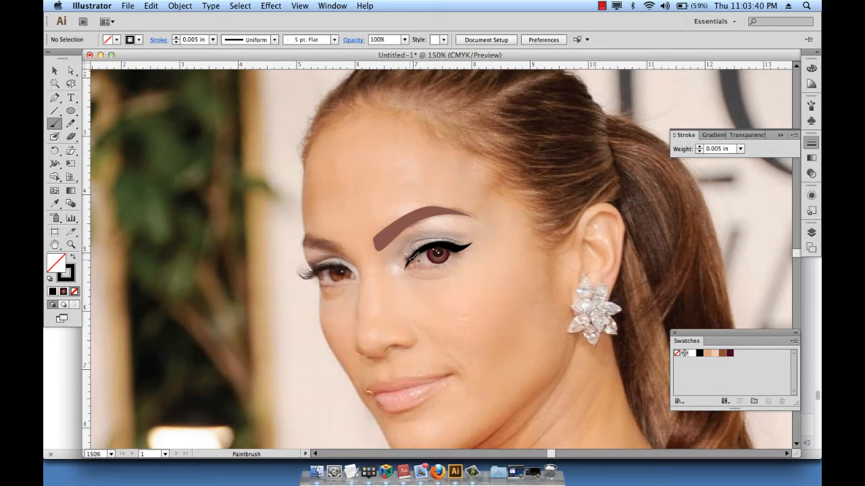
left_click_drag(414, 258, 399, 263)
key("super+z")
mouse_move(400, 258)
left_mouse_down()
mouse_move(415, 256)
mouse_move(406, 244)
left_mouse_up()
key("super+z")
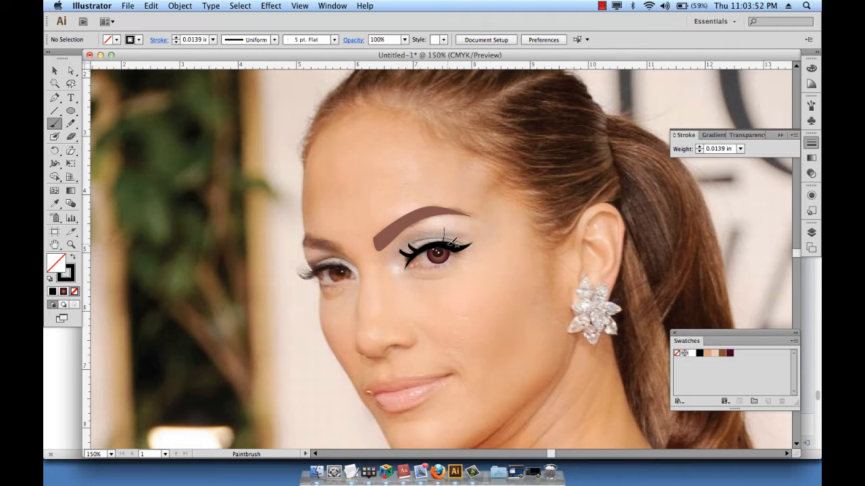
key("super")
left_click_drag(447, 241, 462, 233)
Select the two lashes near the inner eye corner and set their stroke weight to 0.005 in
key("v")
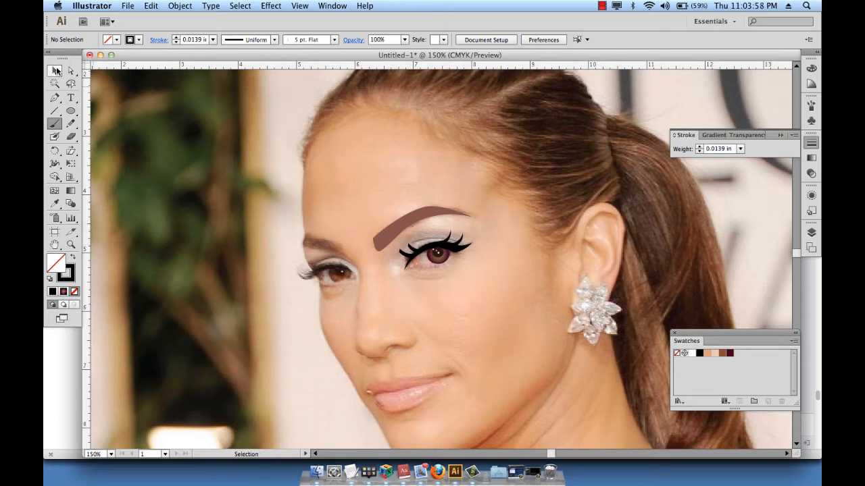
left_click(412, 254)
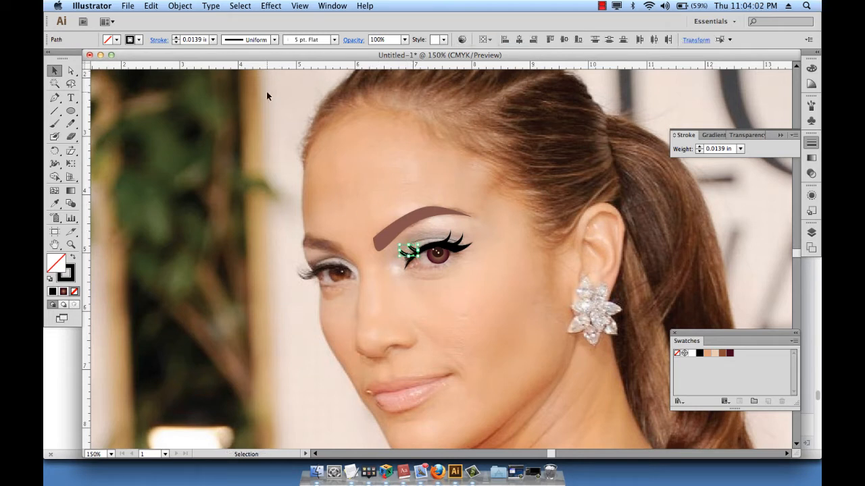
left_click(193, 40)
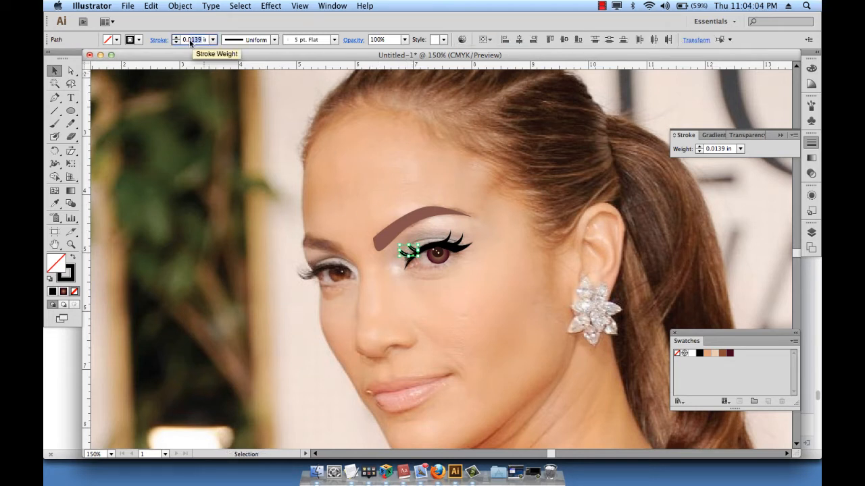
type("05")
key("Return")
left_click(233, 97)
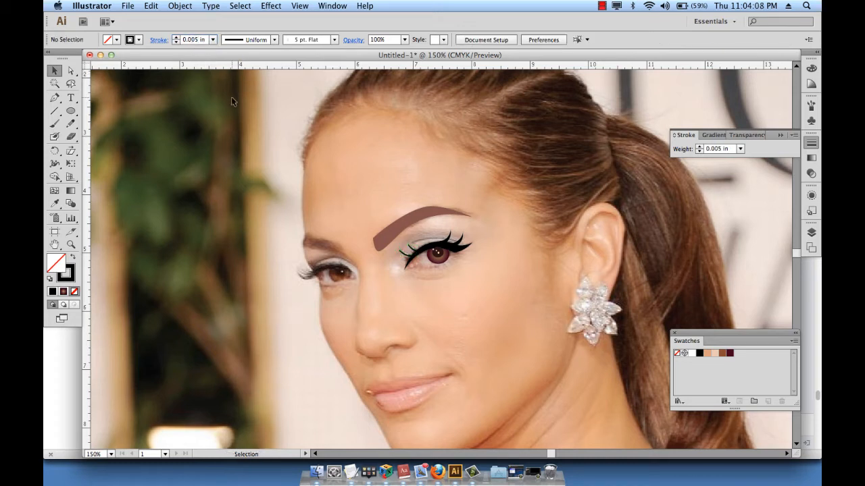
Rotate the two lashes near the inner eye corner slightly counterclockwise and deselect them
left_click(409, 252)
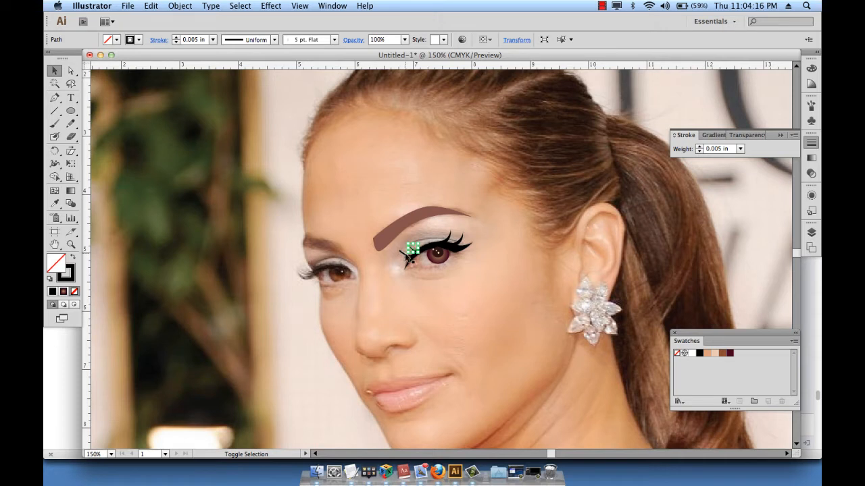
left_click(405, 253, "shift")
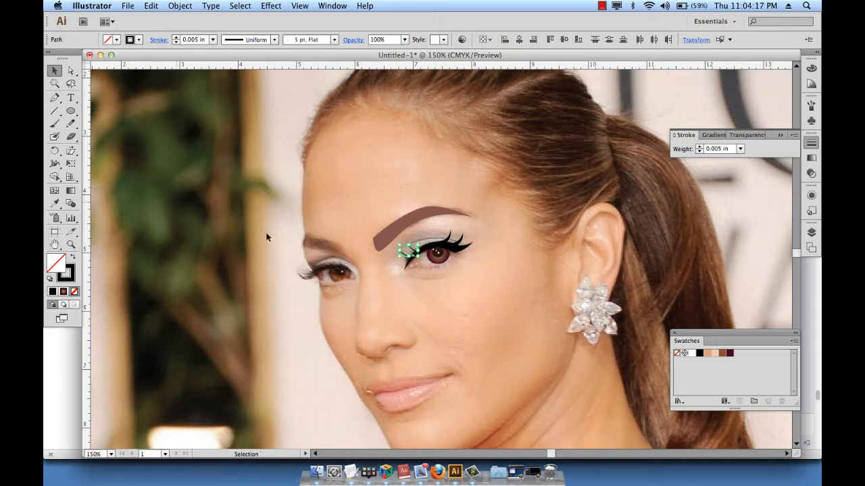
left_click(55, 150)
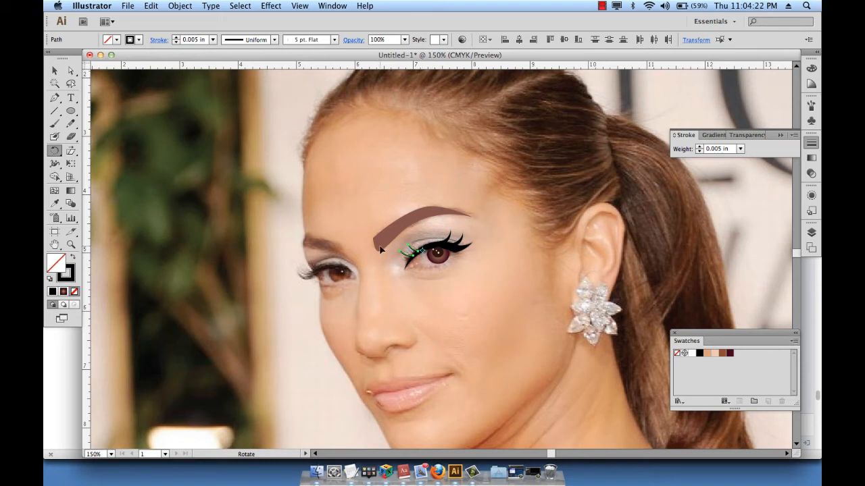
left_click_drag(380, 247, 378, 250)
key("super+shift+a")
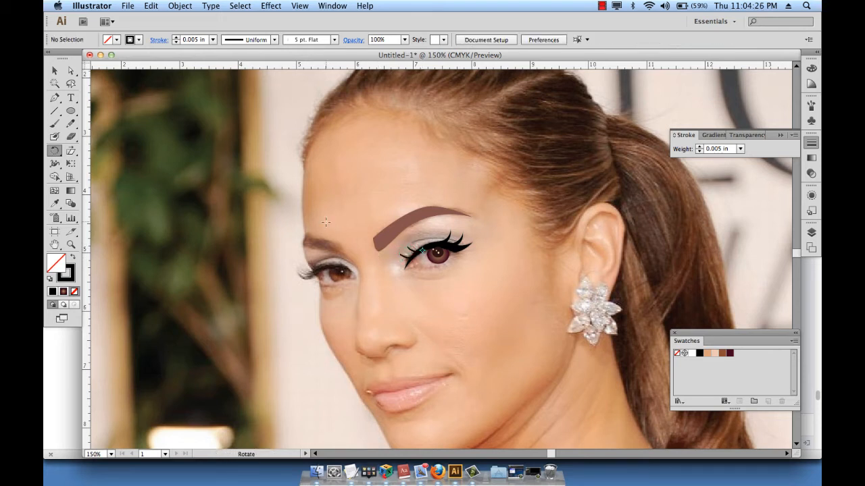
key("super+space")
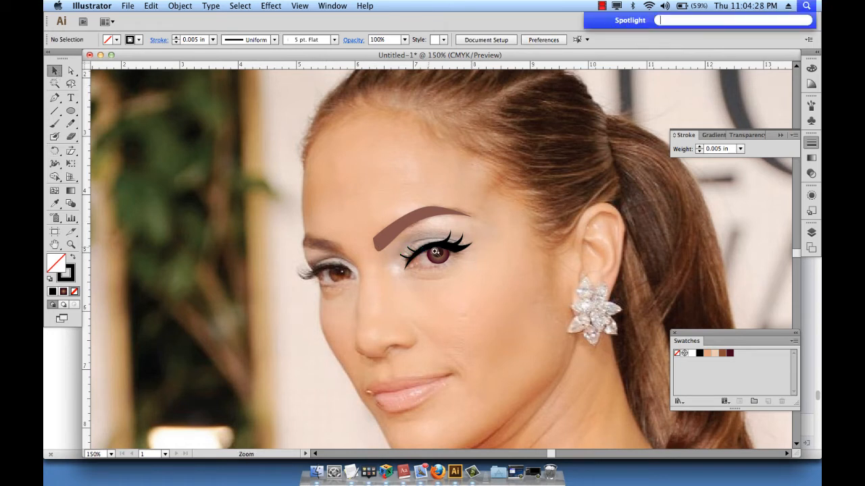
left_click_drag(382, 239, 480, 301)
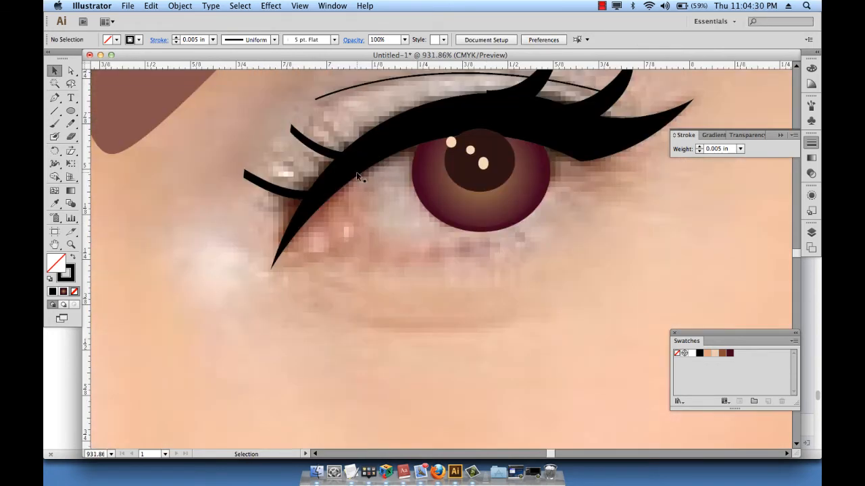
Select the two lashes near the inner eye corner and expand their appearance into filled shapes
left_click(299, 136)
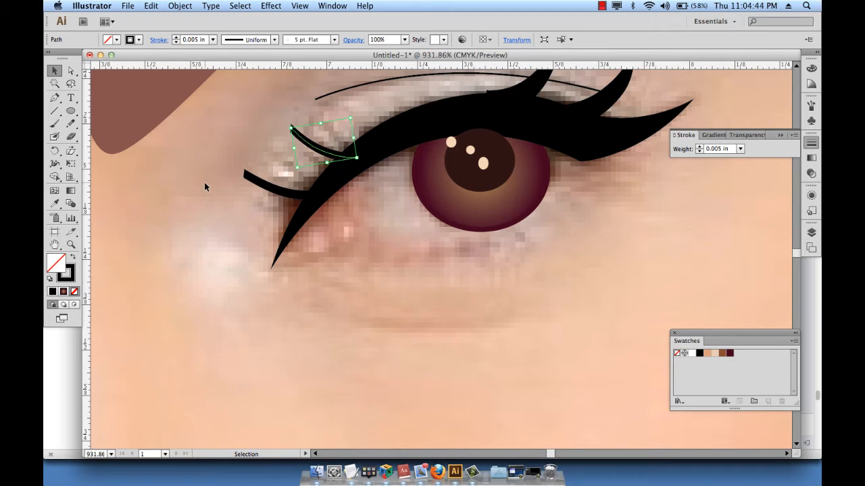
scroll(310, 135, "up", 5)
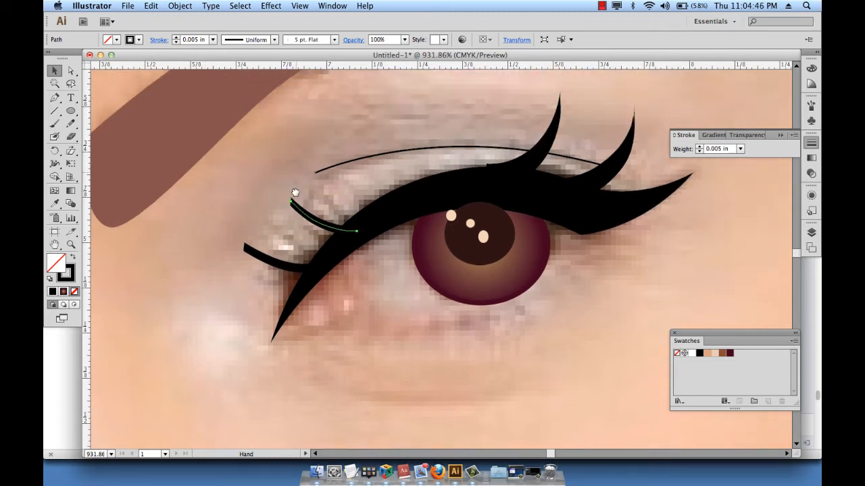
left_click(280, 276, "shift")
left_click(180, 5)
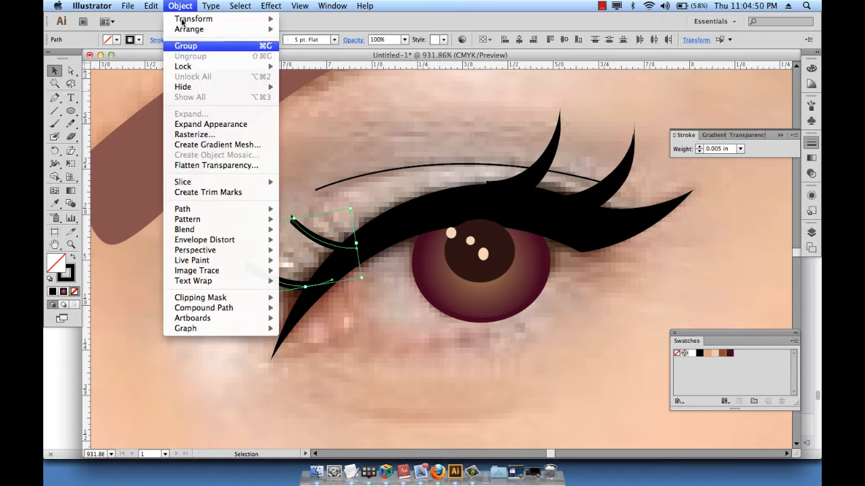
mouse_move(211, 225)
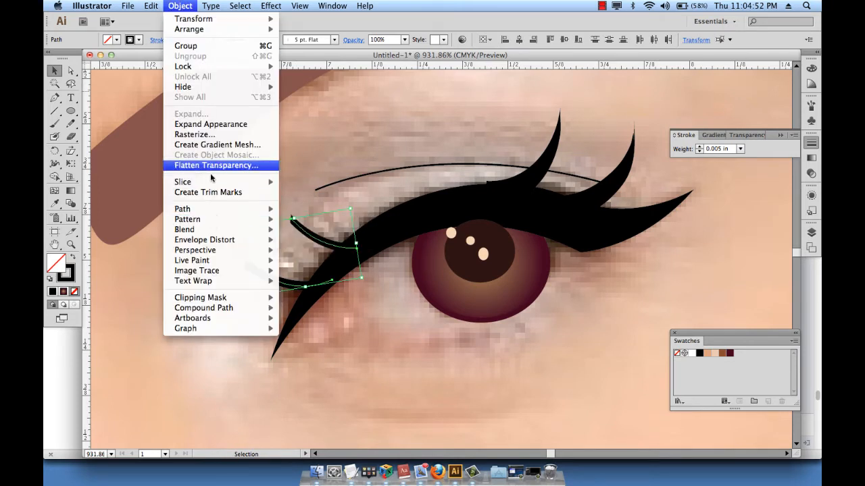
left_click(203, 124)
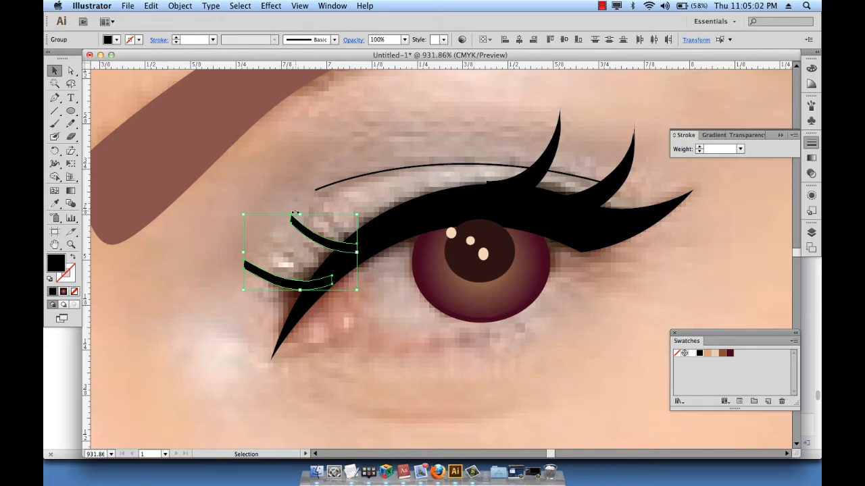
In Outline view, taper the upper inner-corner lash to a point by moving its lower tip anchor with Direct Selection
left_click(71, 70)
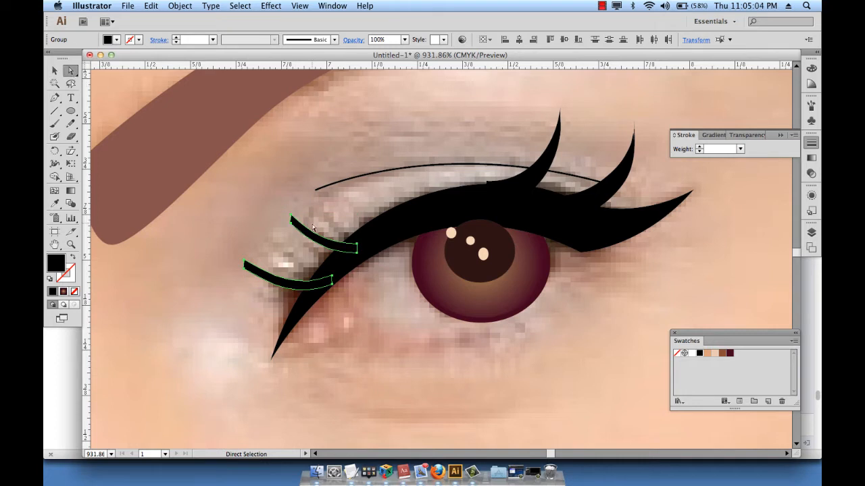
key("super+space")
left_click_drag(261, 196, 396, 275)
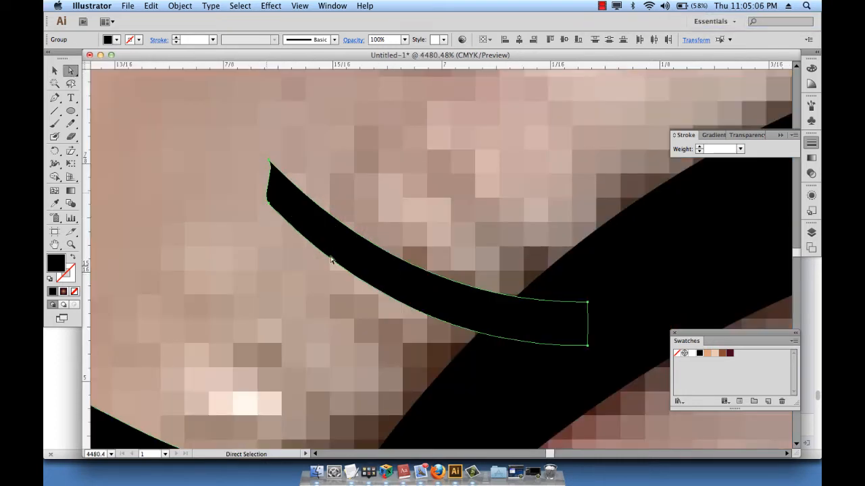
key("super+y")
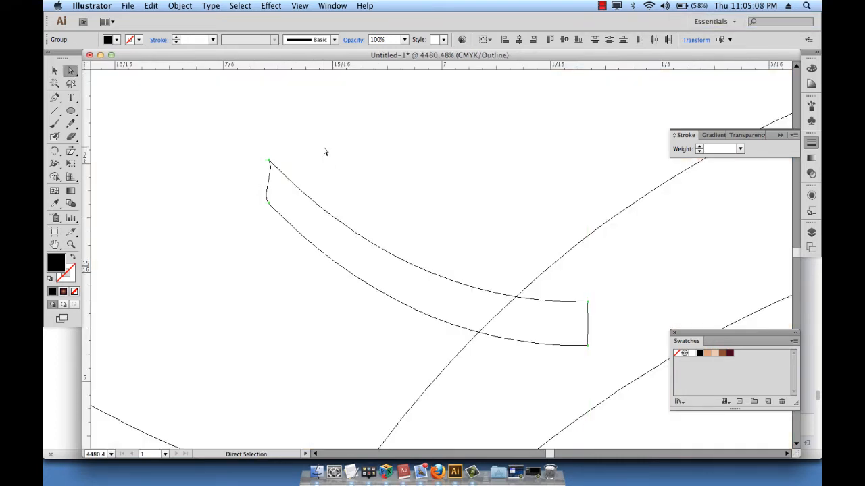
left_click_drag(235, 189, 291, 224)
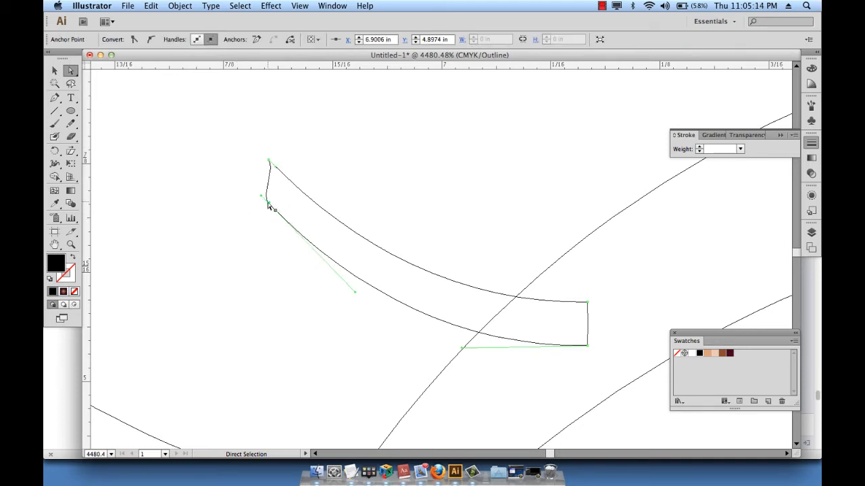
left_click_drag(269, 205, 283, 179)
Taper the lower inner-corner lash to a point by moving its lower tip anchor, and return to Preview with the artboard fitted
scroll(235, 265, "left", 10)
scroll(235, 266, "down", 5)
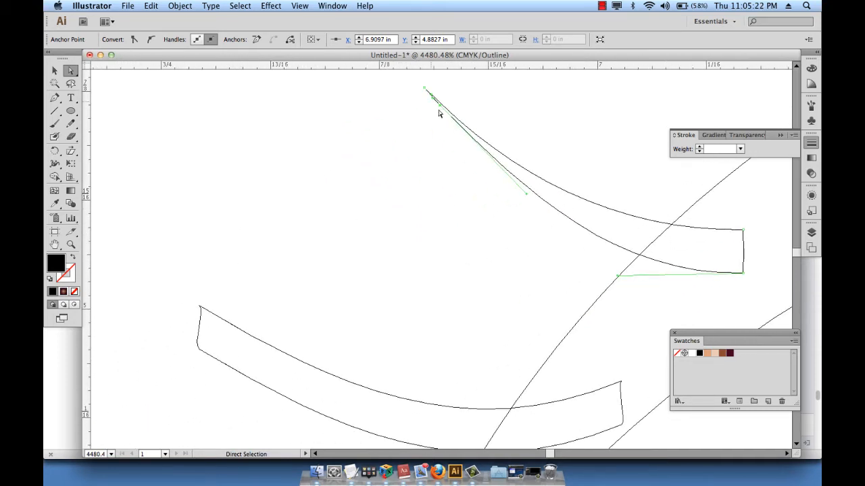
left_click_drag(190, 340, 230, 325)
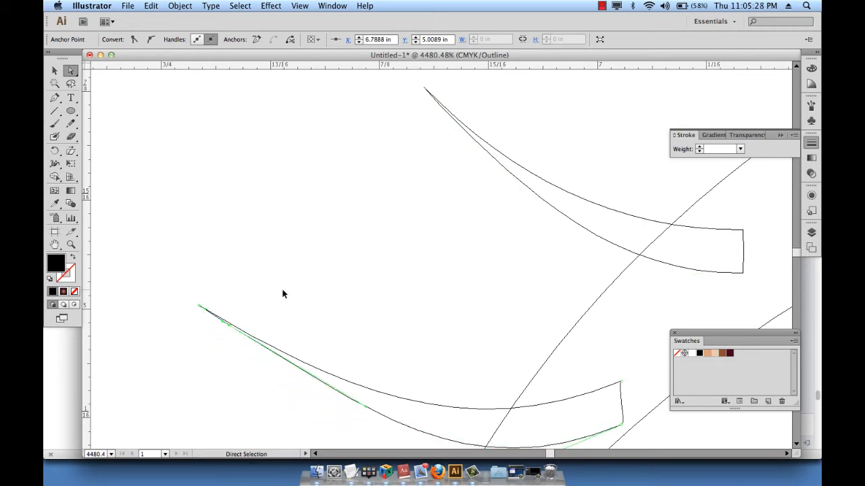
key("super+y")
key("super+0")
Check the drawn eye against the vector face by toggling the visibility of the pathface layer
key("super+space")
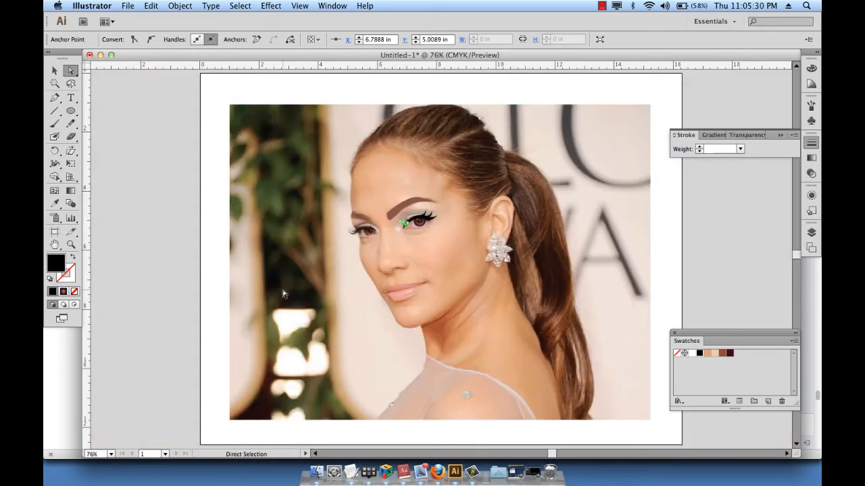
left_click_drag(319, 183, 525, 232)
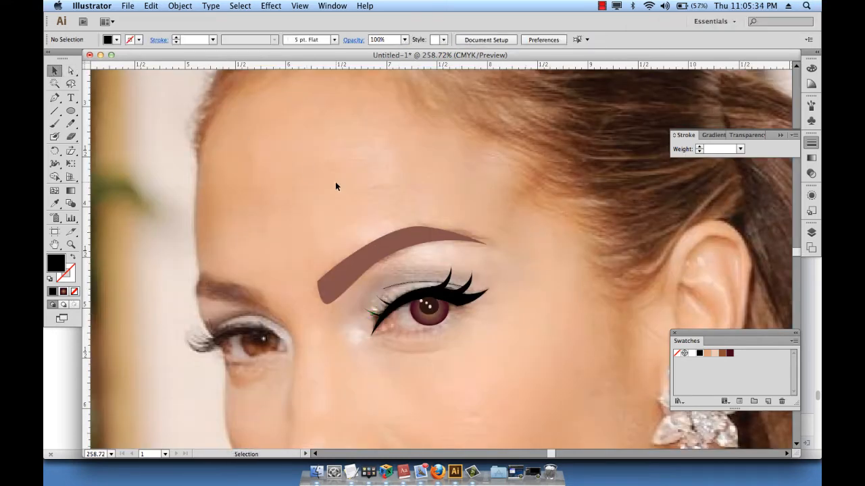
key("super+minus")
key("super+minus")
scroll(498, 225, "down", 3)
scroll(497, 226, "right", 3)
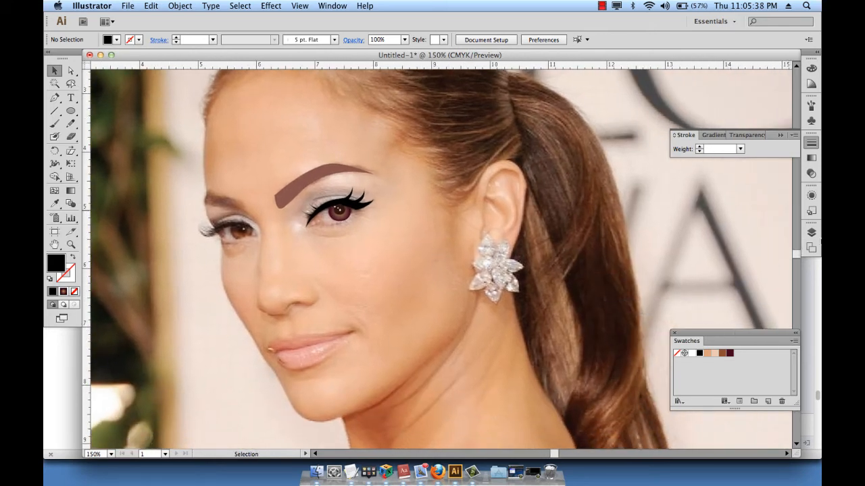
left_click(811, 232)
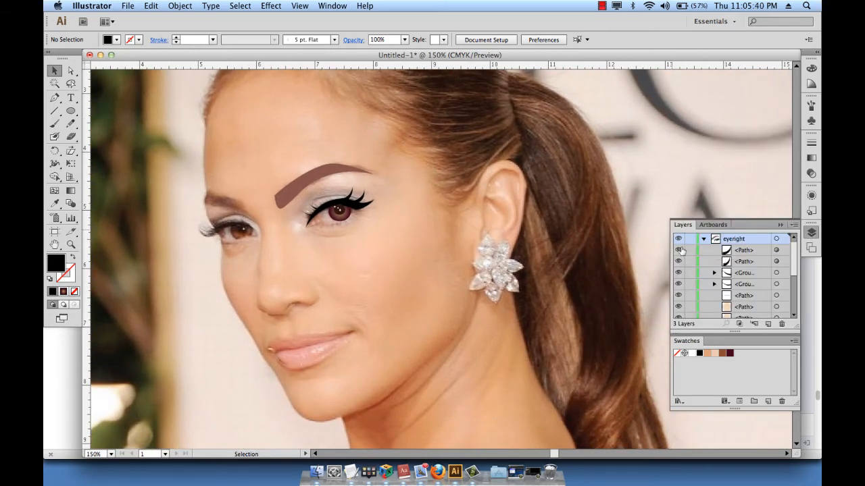
scroll(709, 296, "down", 3)
scroll(709, 296, "up", 2)
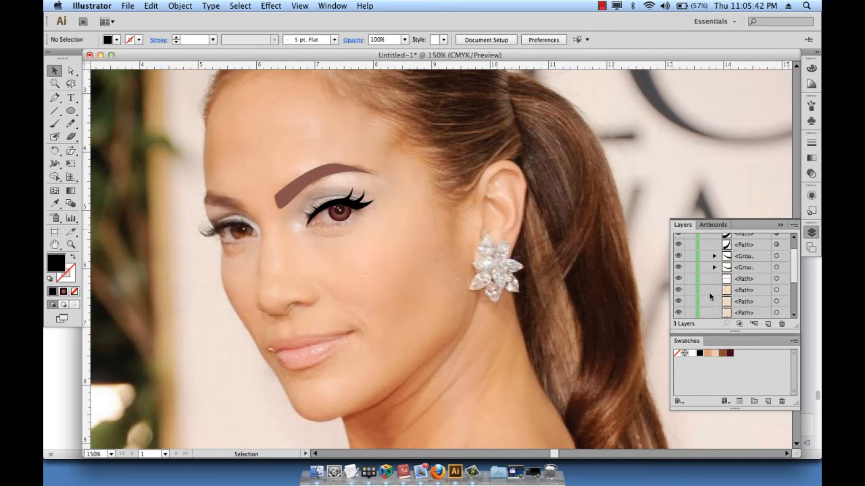
scroll(709, 296, "up", 1)
scroll(709, 296, "down", 4)
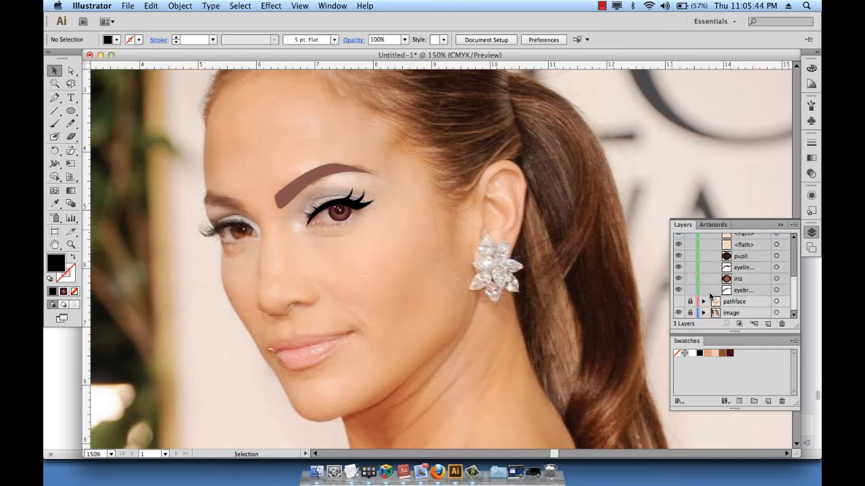
left_click(678, 301)
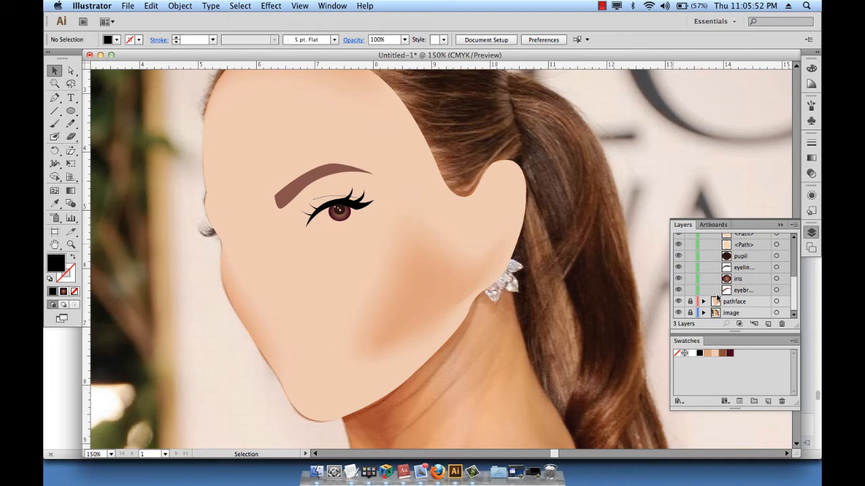
left_click(678, 301)
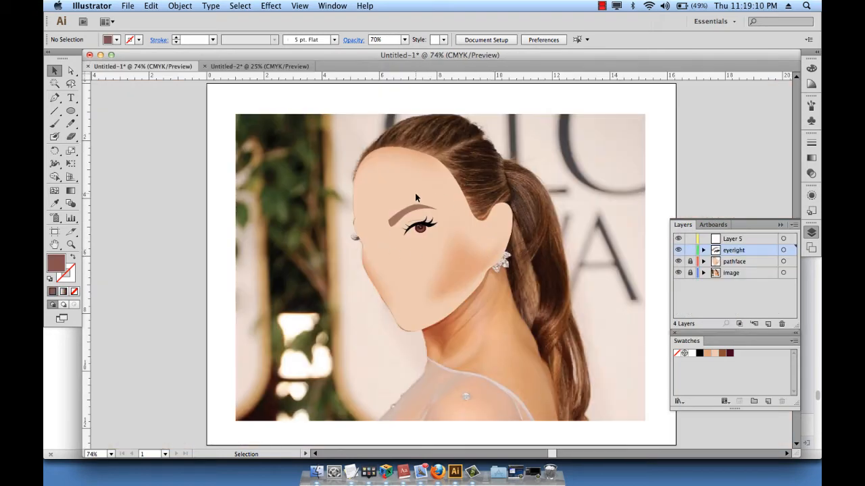
Apply a Feather effect with a 0.07 in radius to the eyebrow shape, previewing it, and deselect the eyebrow
key("super+space")
left_click_drag(351, 192, 458, 243)
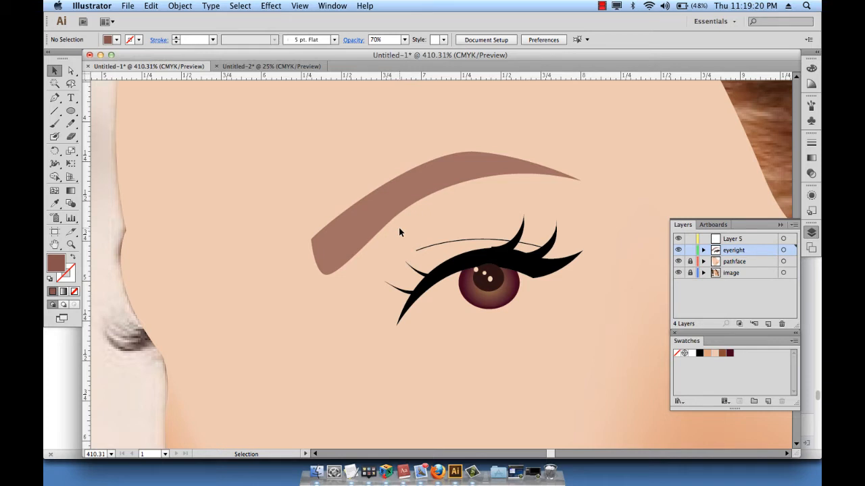
left_click(379, 193)
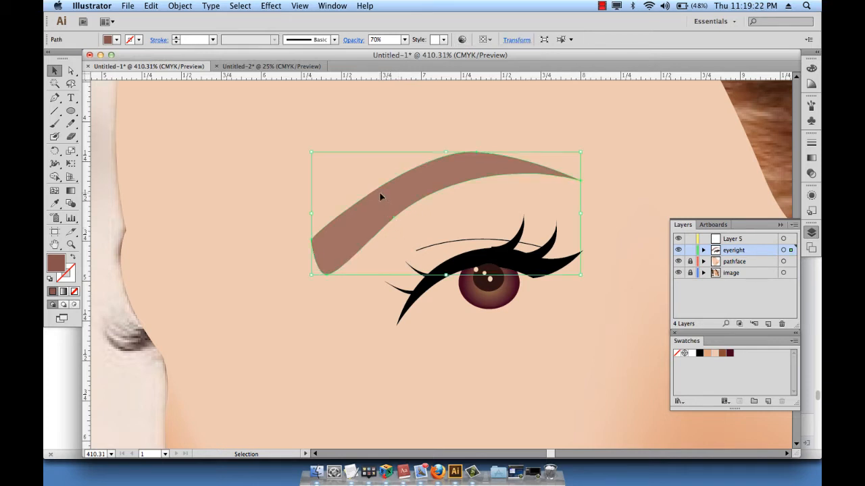
left_click(267, 6)
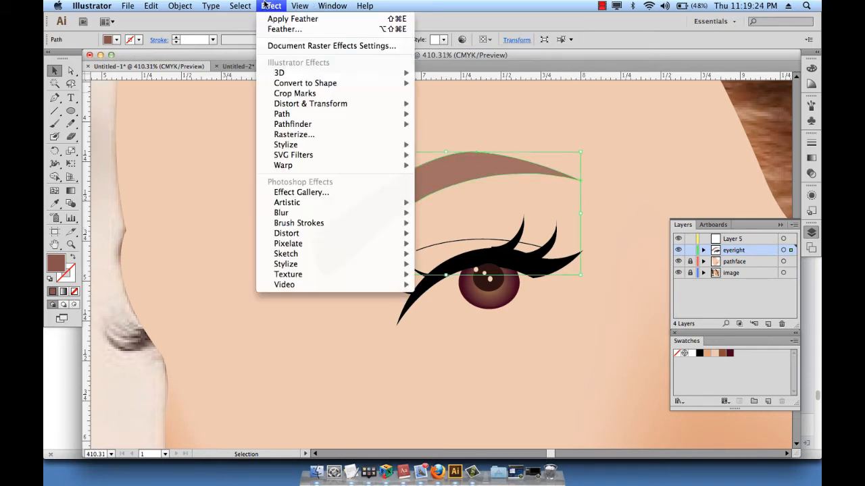
mouse_move(291, 144)
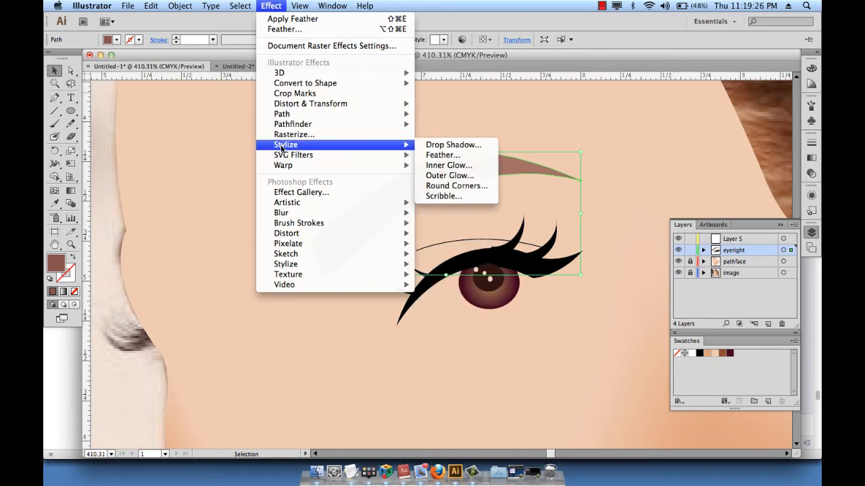
left_click(451, 155)
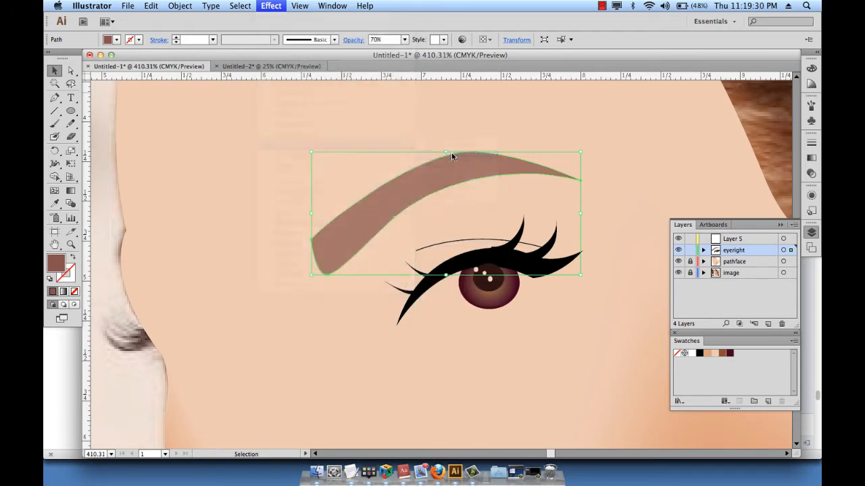
left_click_drag(470, 127, 158, 123)
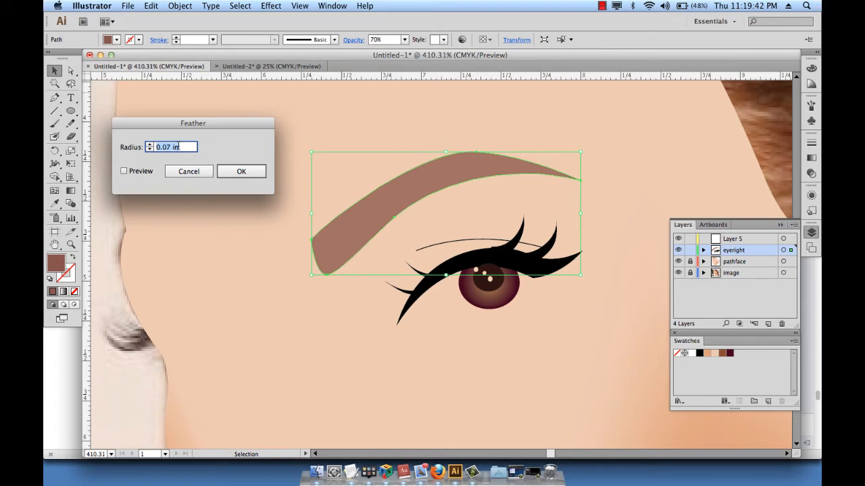
left_click(126, 171)
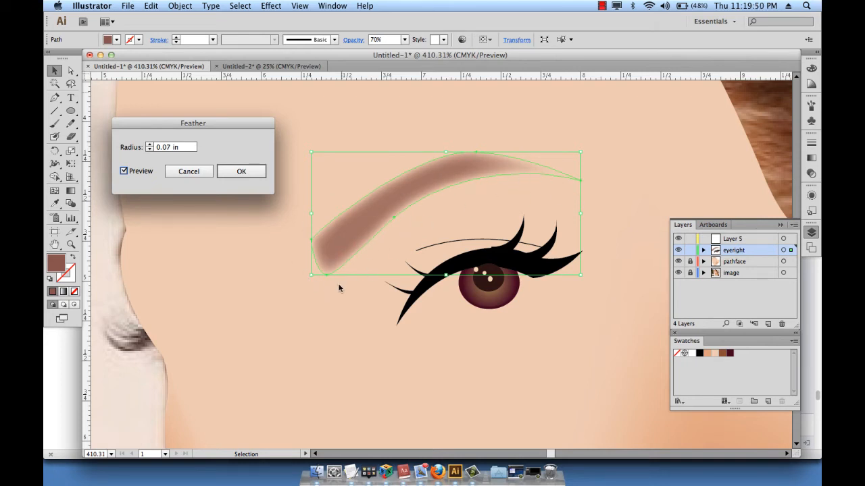
left_click(241, 171)
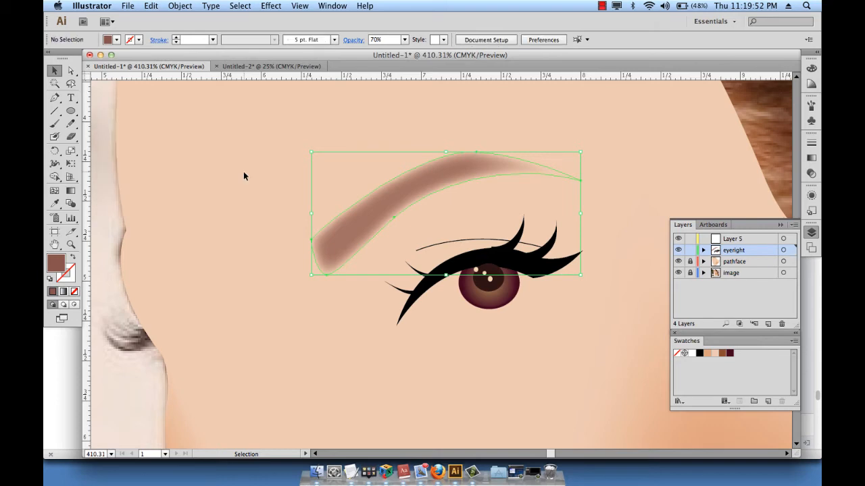
key("super+shift+a")
Compare the finished eye and eyebrow with the photo by hiding the pathface layer and showing it again
key("super+minus")
key("super+minus")
key("super+minus")
key("super+minus")
key("super+minus")
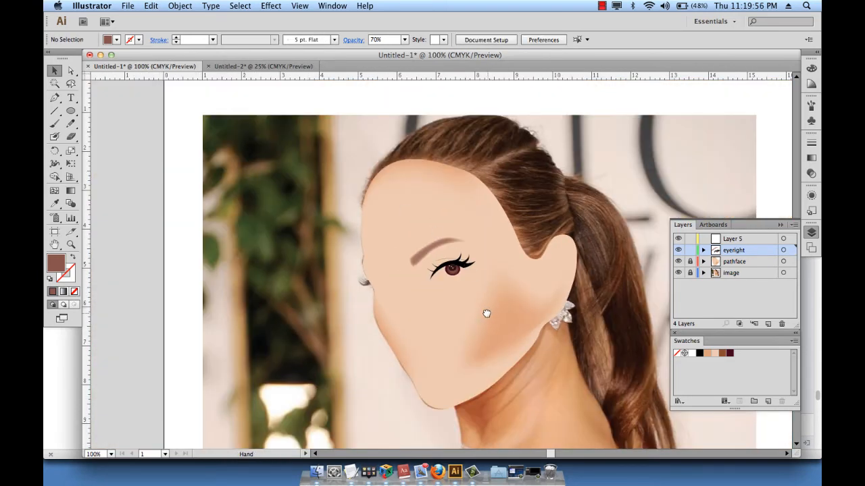
left_click_drag(487, 313, 392, 290)
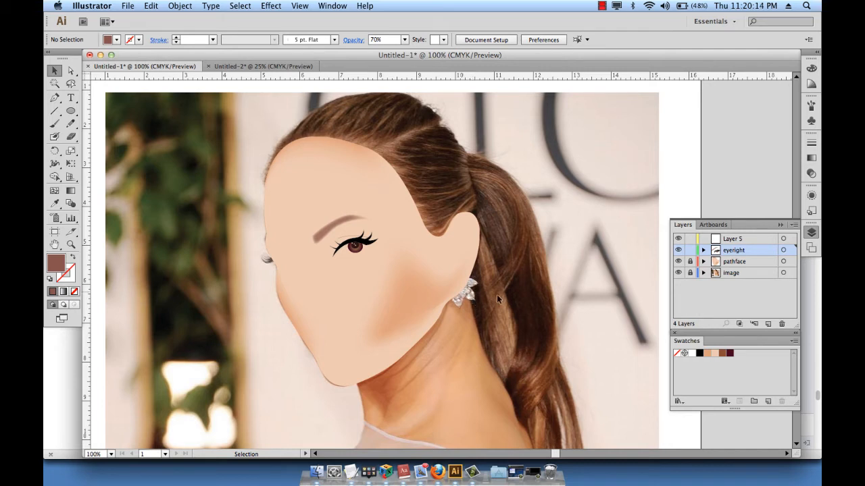
left_click(678, 262)
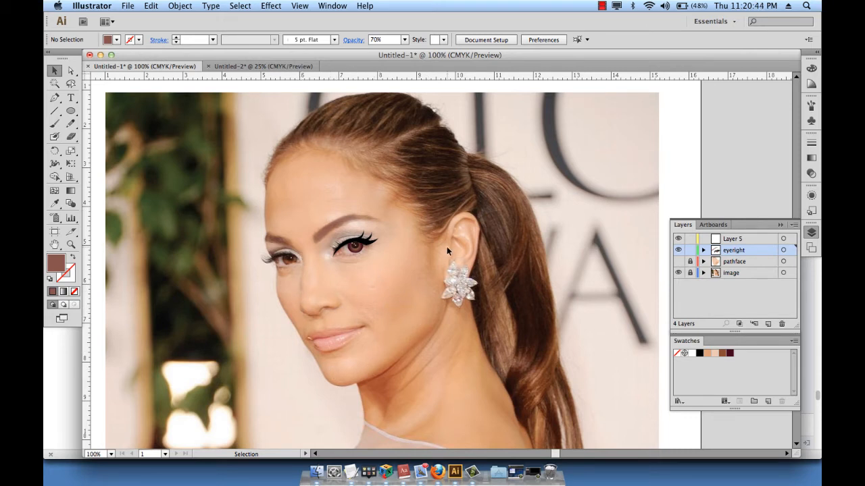
left_click(678, 262)
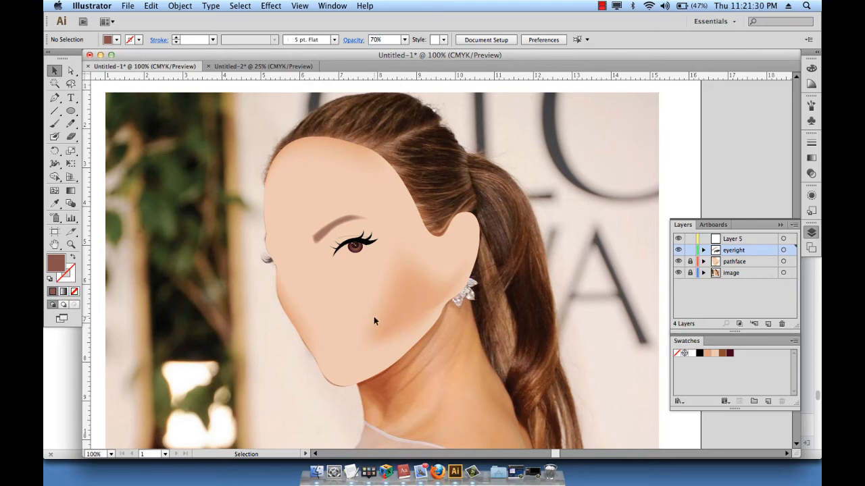
Trace the portrait photo in the Untitled-2 document using Image Trace with the Low Fidelity Photo preset
left_click(224, 66)
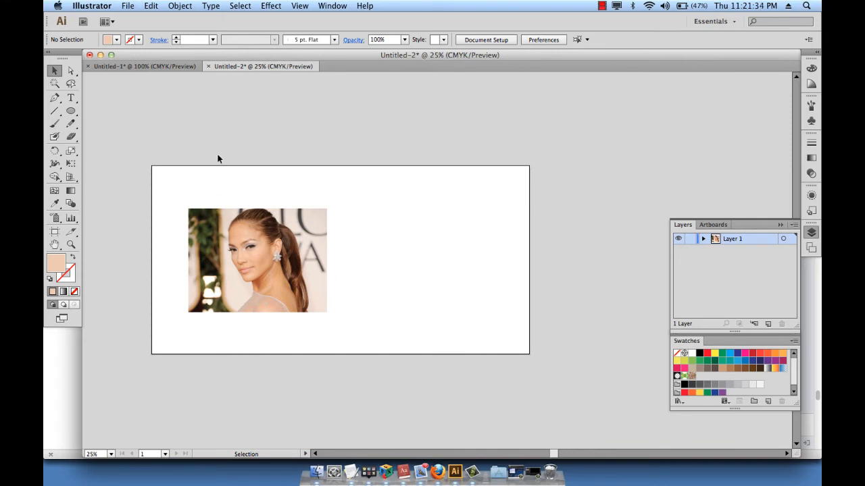
key("super+space")
left_click_drag(166, 189, 422, 353)
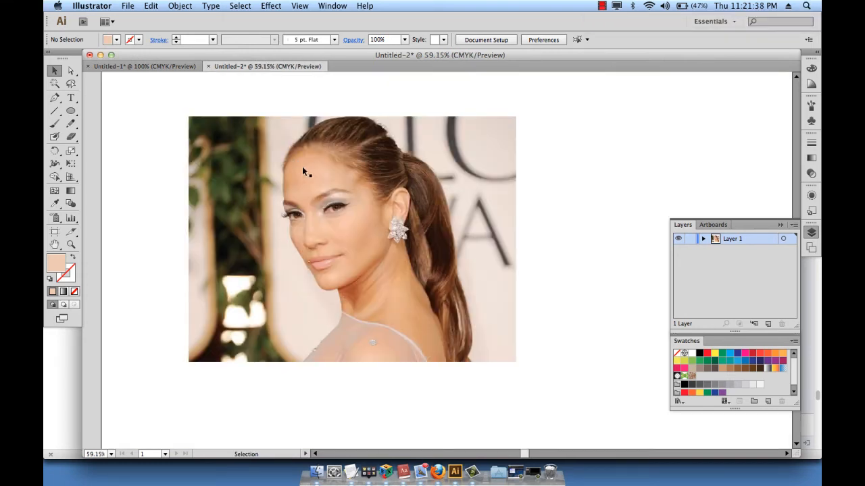
left_click(320, 189)
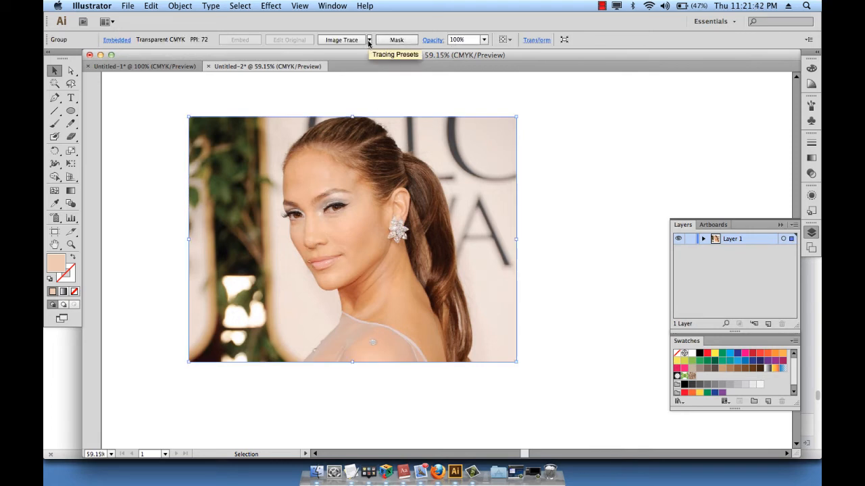
left_click(369, 41)
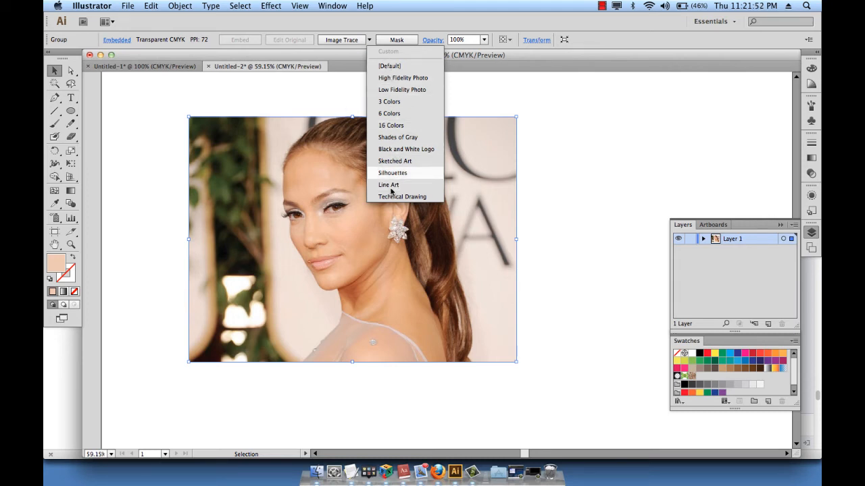
left_click(380, 90)
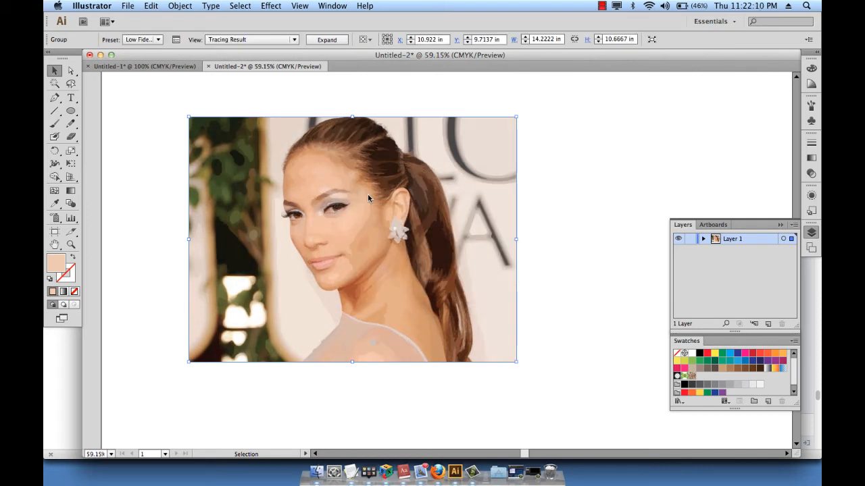
Expand the traced portrait into editable vector paths and deselect it
key("super+space")
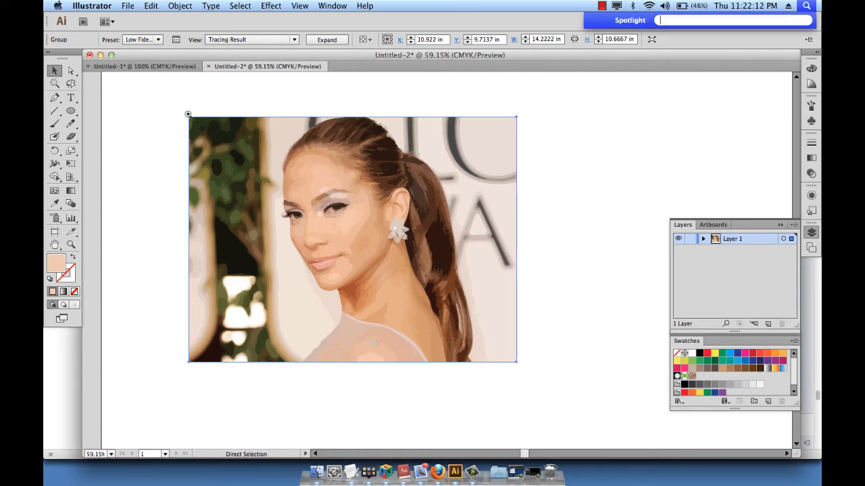
left_click_drag(175, 109, 600, 397)
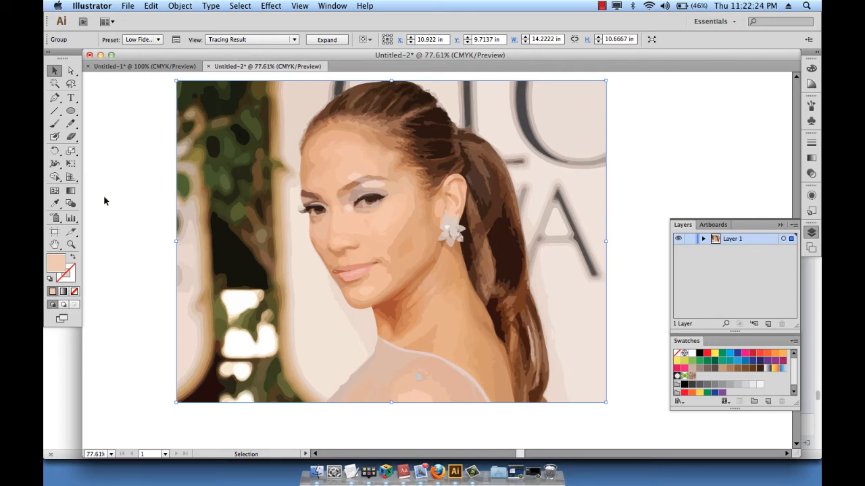
scroll(108, 197, "up", 2)
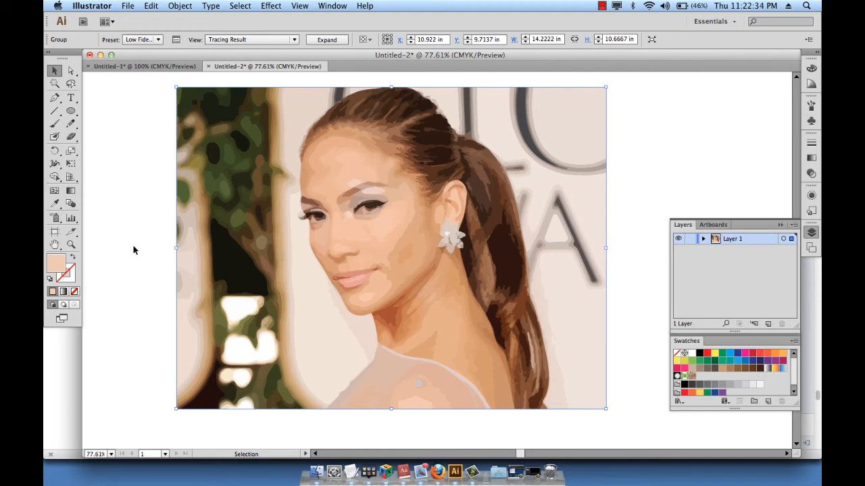
left_click(327, 39)
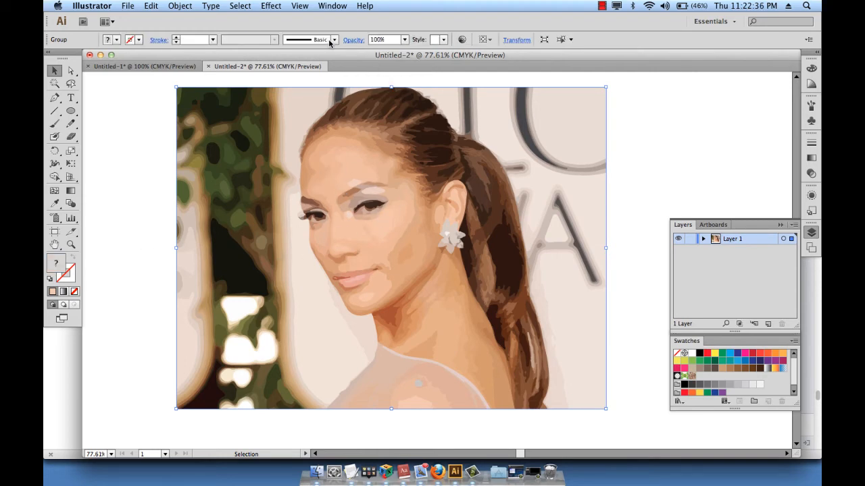
left_click(149, 207)
Examine the expanded tracing's paths in Outline view and return to Preview with the Direct Selection tool active
key("ctrl+y")
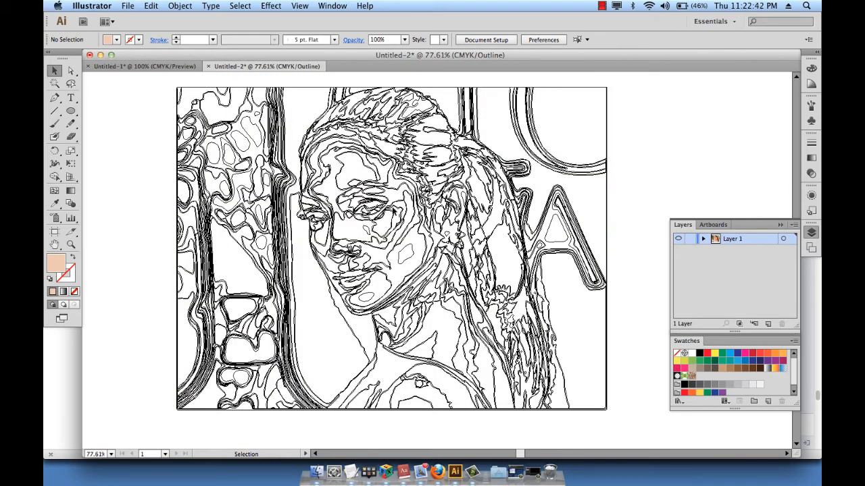
key("a")
key("ctrl+y")
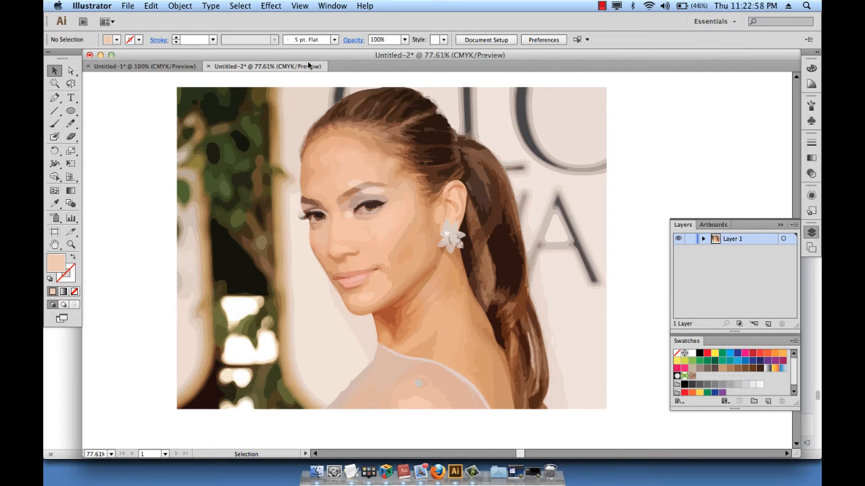
left_click(72, 70)
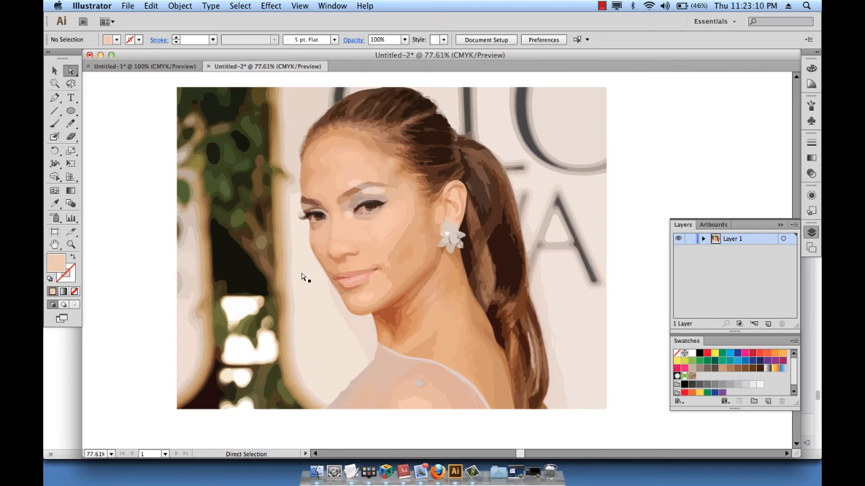
key("super+y")
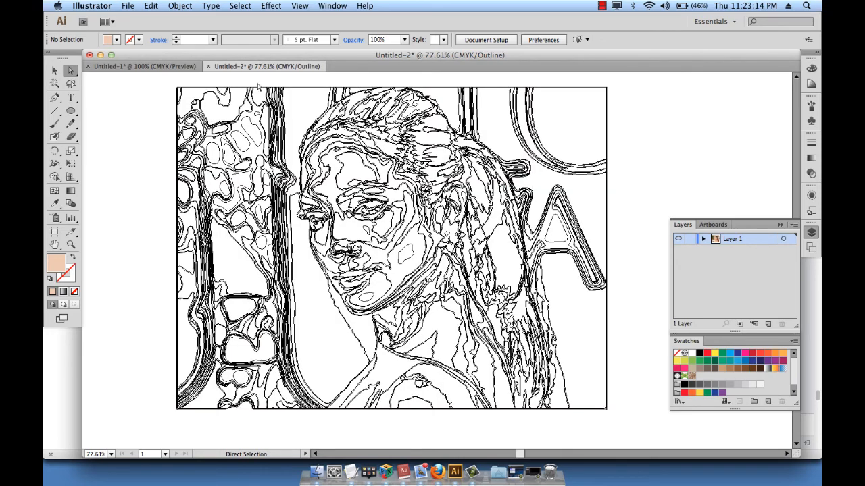
key("super+y")
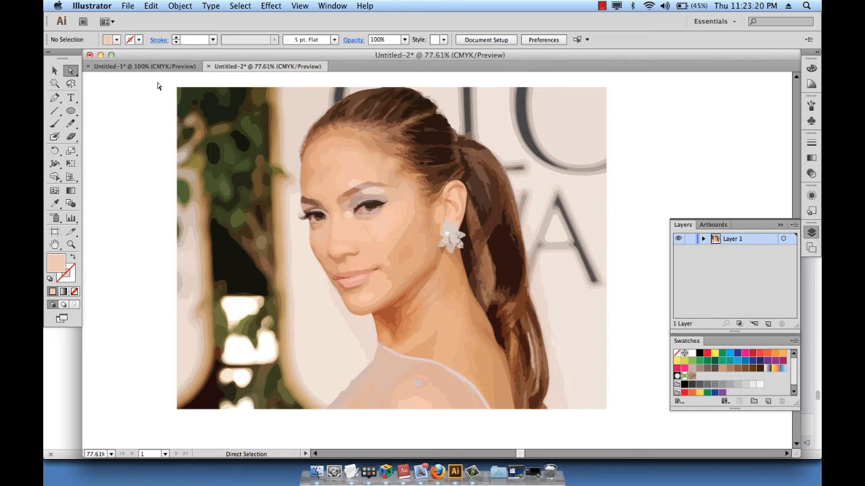
Delete the traced foliage and background shapes in front of the woman's face
left_click_drag(149, 83, 297, 421)
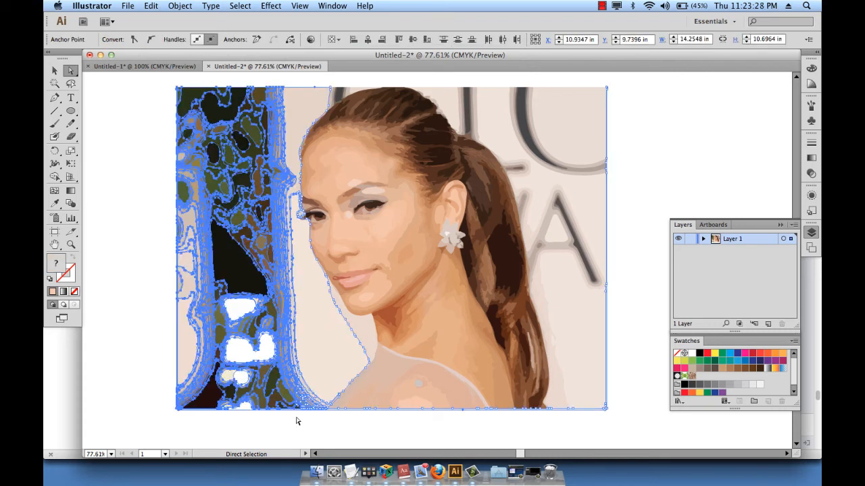
key("Delete")
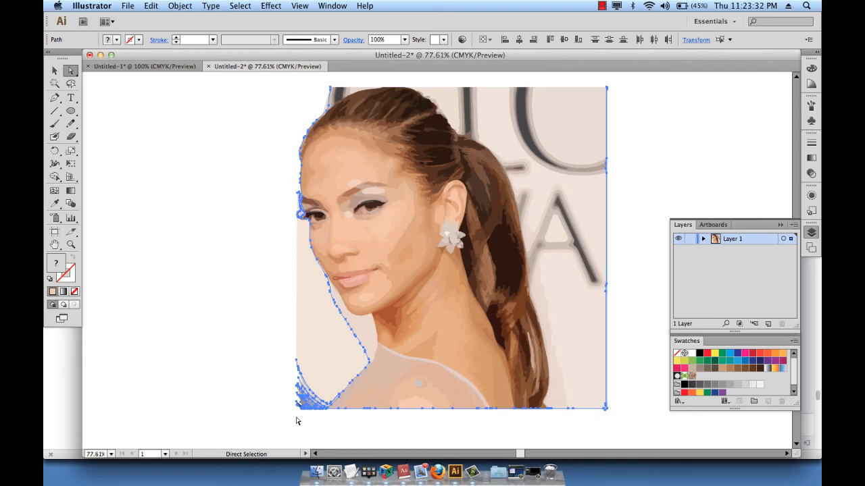
key("Delete")
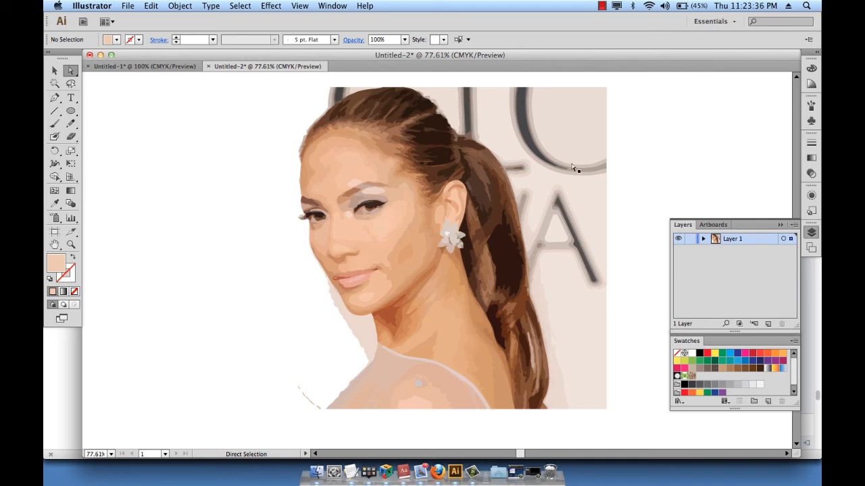
Delete the traced background and large lettering shapes behind the woman's ponytail
left_click_drag(638, 431, 548, 113)
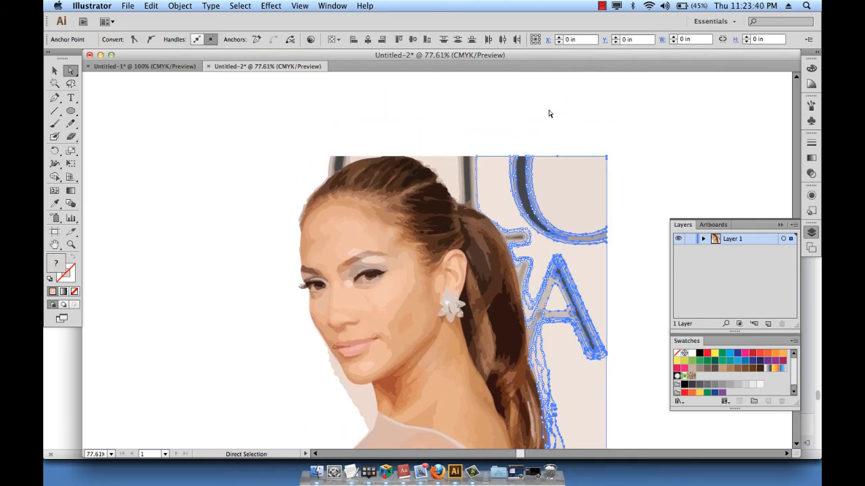
scroll(500, 238, "down", 2)
scroll(500, 238, "down", 2)
scroll(500, 238, "right", 3)
scroll(500, 238, "up", 1)
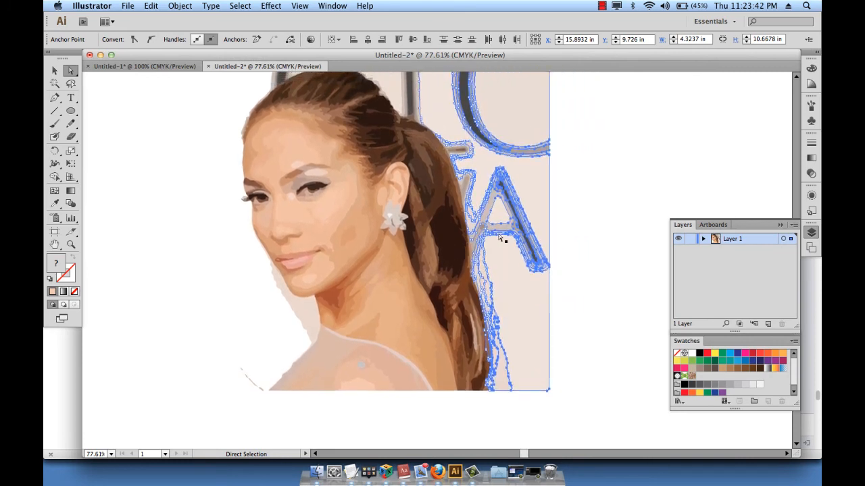
left_click(597, 279)
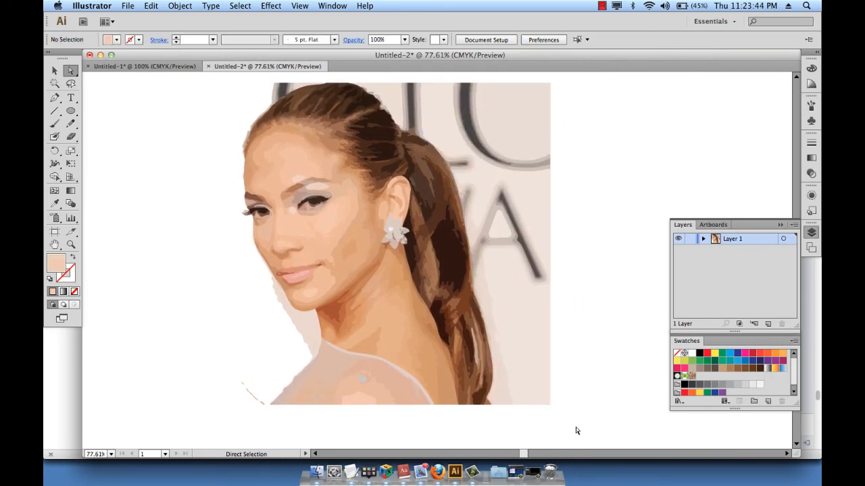
left_click_drag(577, 430, 495, 137)
scroll(413, 246, "down", 3)
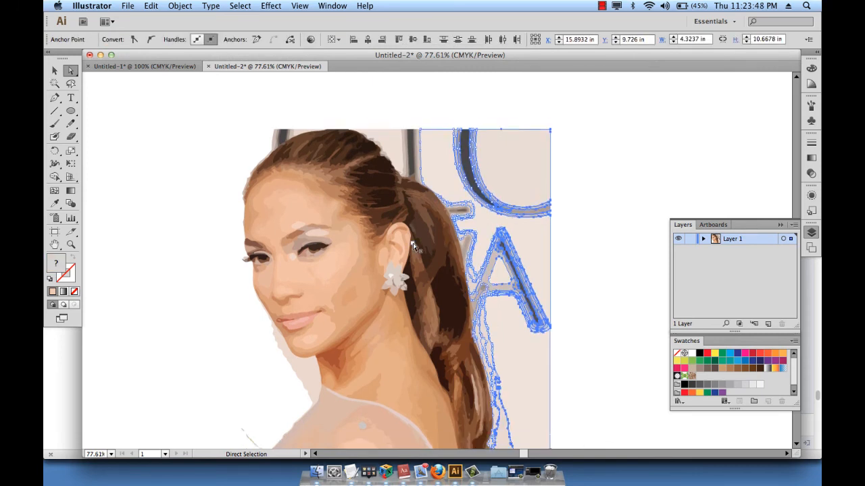
key("Delete")
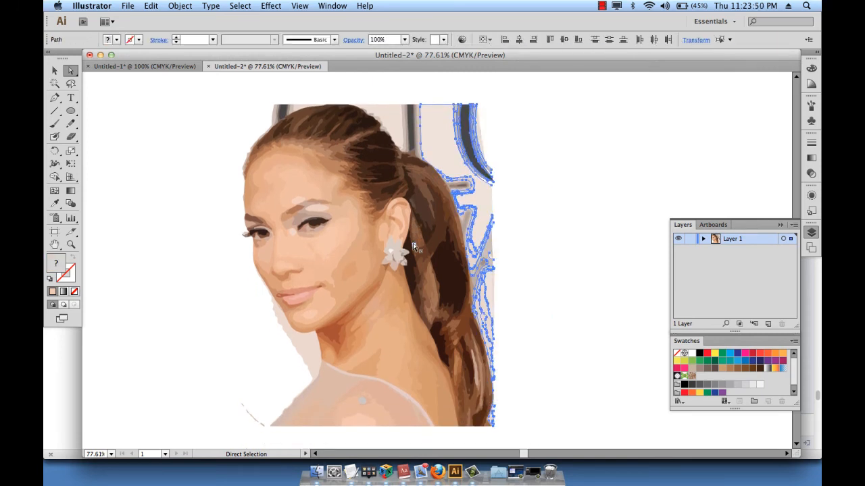
key("Delete")
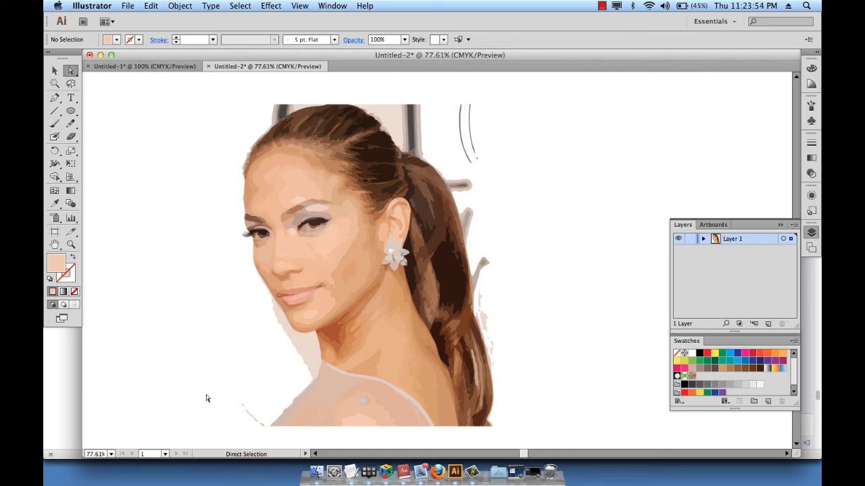
Delete the traced face, neck and shoulder shapes, keeping the hair, ear and earring
left_click_drag(222, 442, 355, 199)
key("Delete")
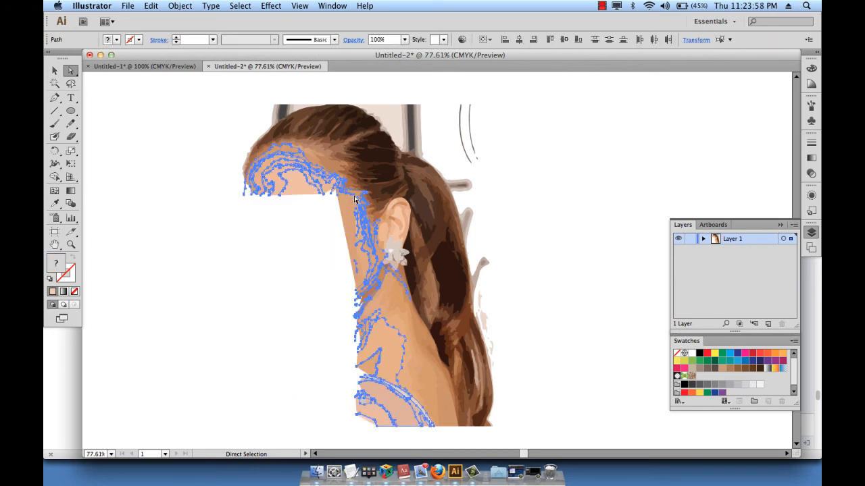
key("Delete")
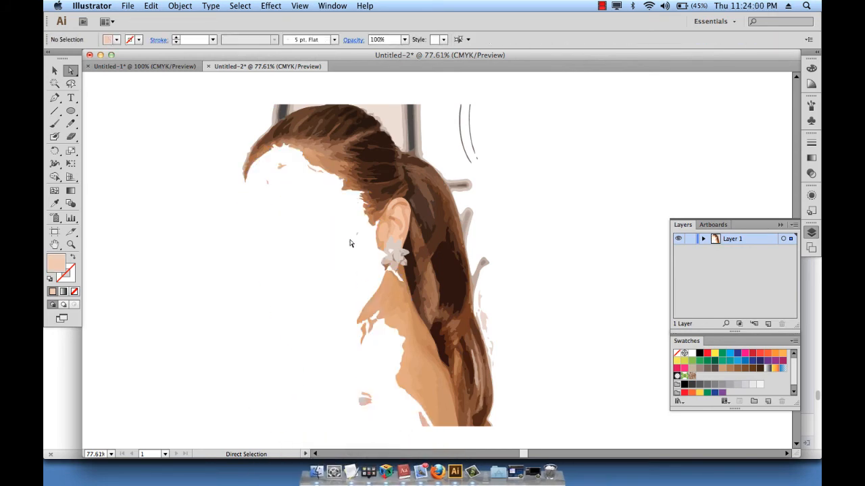
left_click_drag(345, 284, 401, 432)
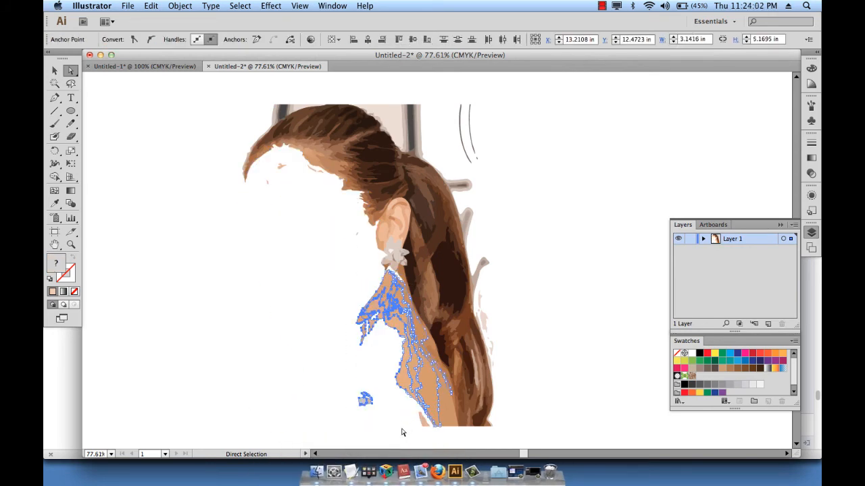
key("Delete")
Delete the background and lettering remnants above the ponytail and behind the front of the hair
left_click_drag(394, 97, 483, 140)
key("Delete")
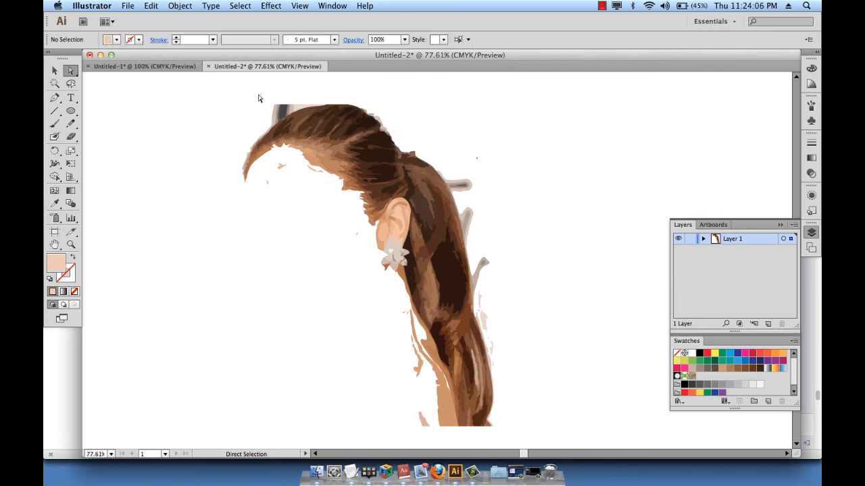
left_click_drag(259, 94, 296, 110)
key("Delete")
Delete the stray skin fragments just below the forehead hairline
left_click_drag(275, 183, 301, 214)
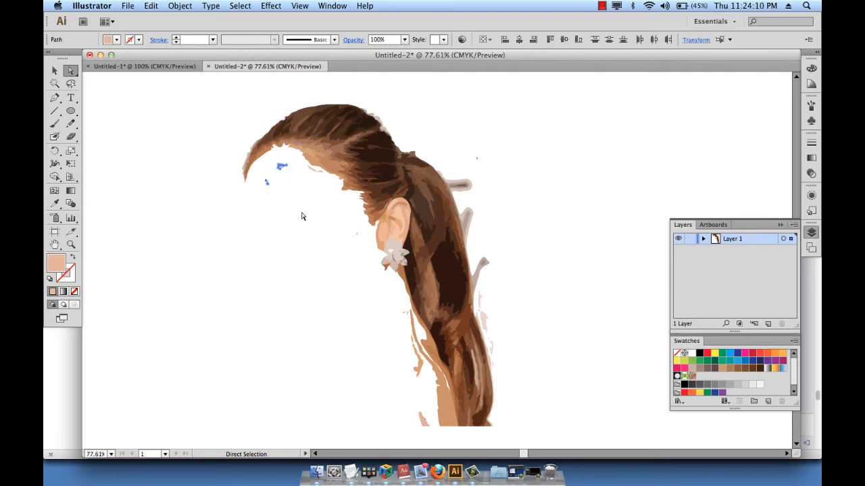
key("Delete")
left_click(317, 171)
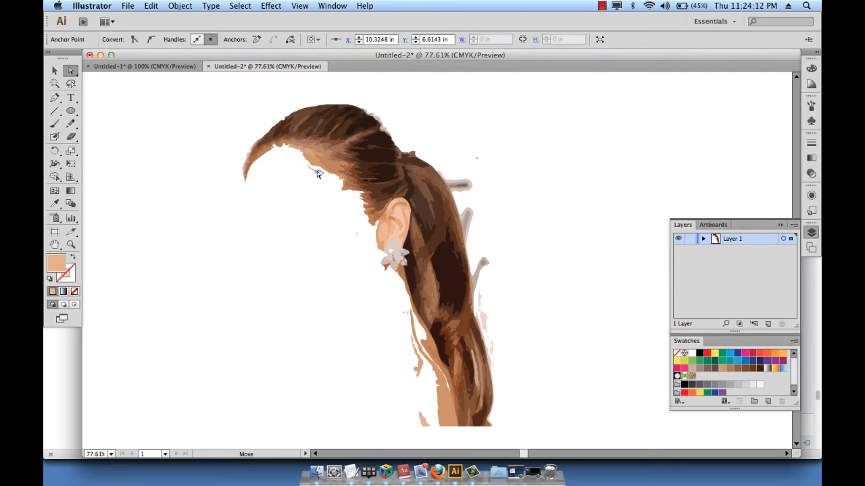
key("Delete")
Clear the lettering remnants and leftover neck skin on both sides of the ponytail, plus the last skin sliver below the hairline
left_click_drag(465, 130, 504, 327)
key("Delete")
key("Delete")
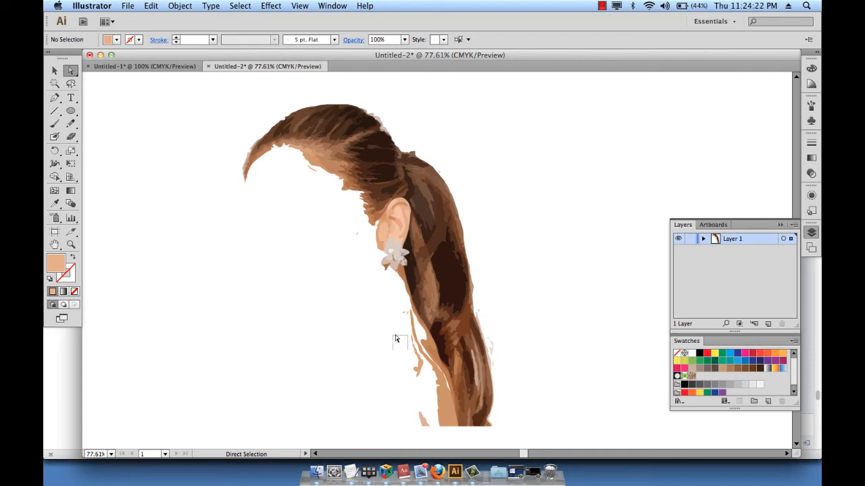
left_click_drag(393, 336, 427, 428)
key("Delete")
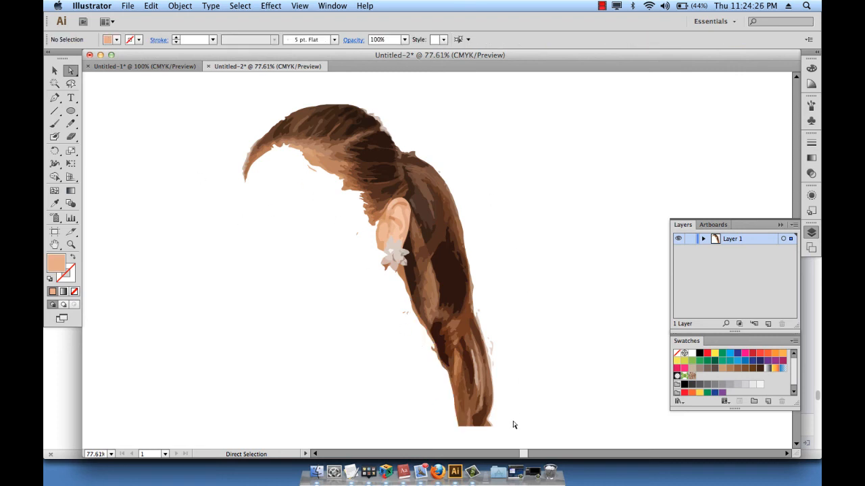
left_click(313, 171)
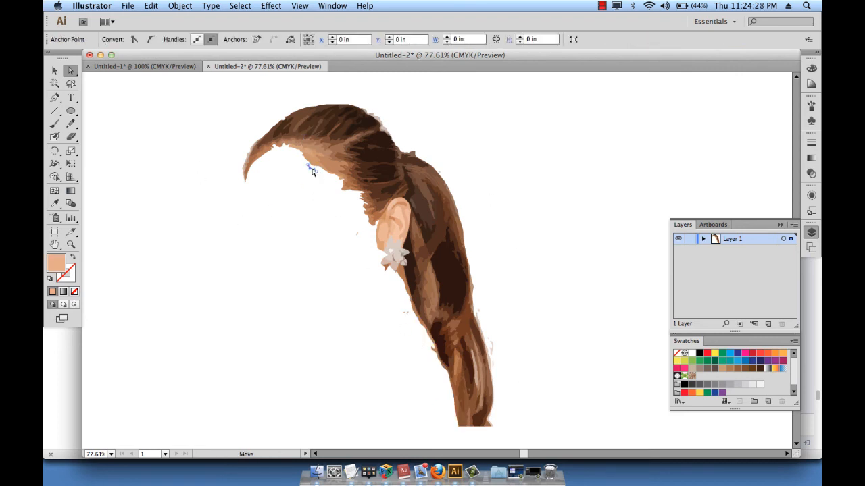
key("Delete")
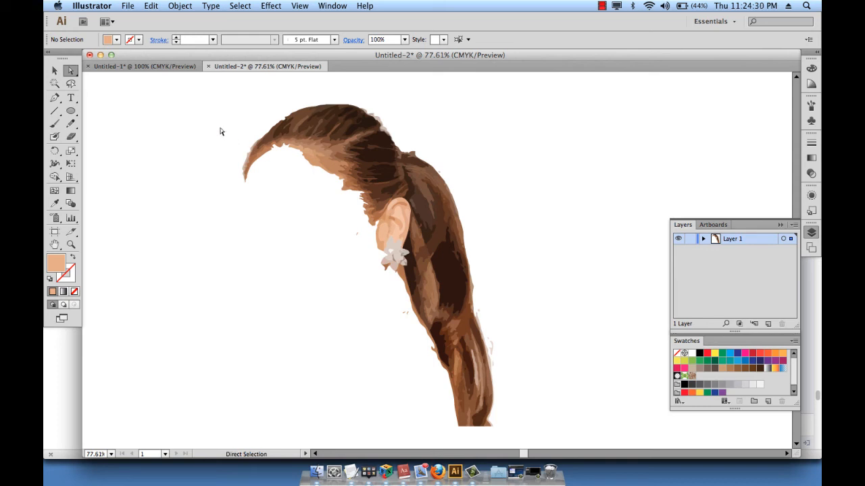
Copy all of the traced hair, ear and earring artwork into Layer 5 of Untitled-1 and align it over the photo's hair
key("super+a")
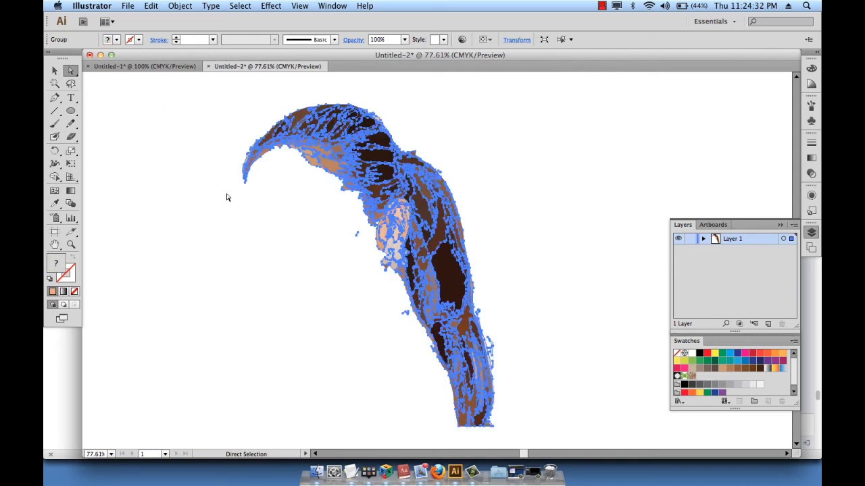
left_click(148, 68)
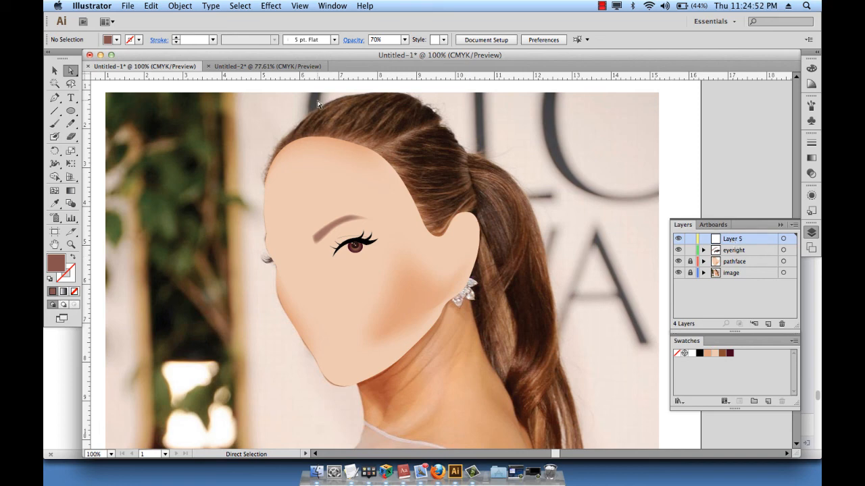
key("super+f")
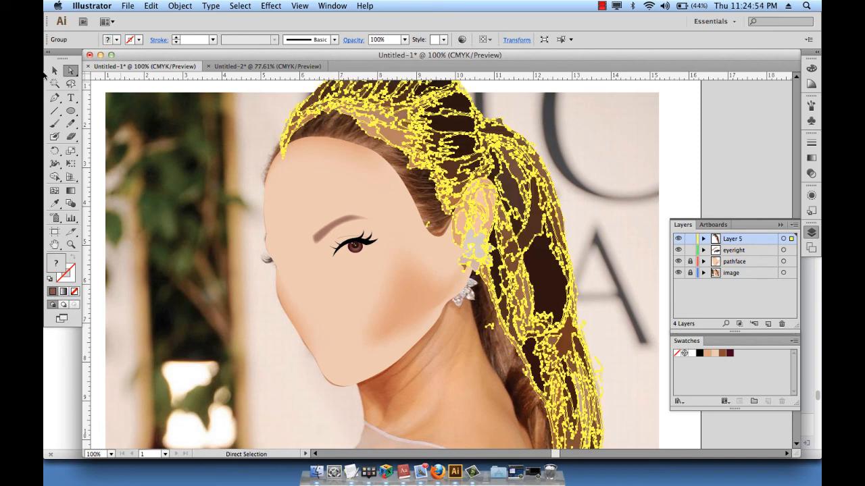
left_click(54, 70)
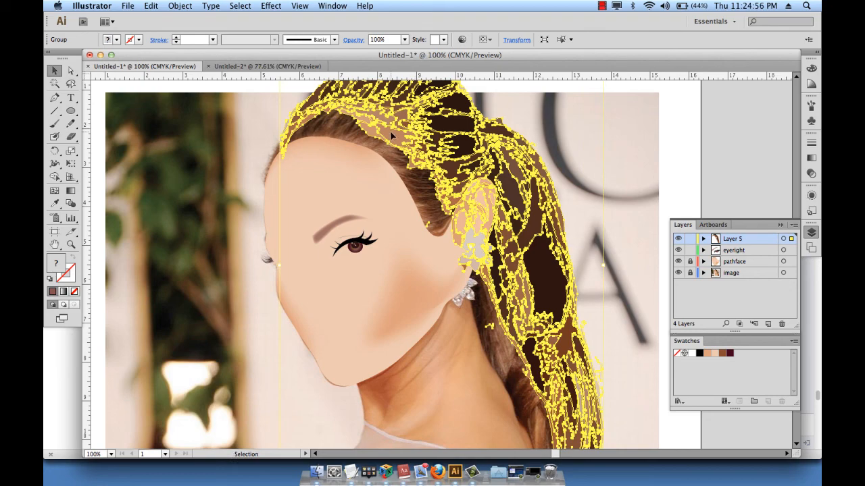
left_click_drag(393, 136, 373, 164)
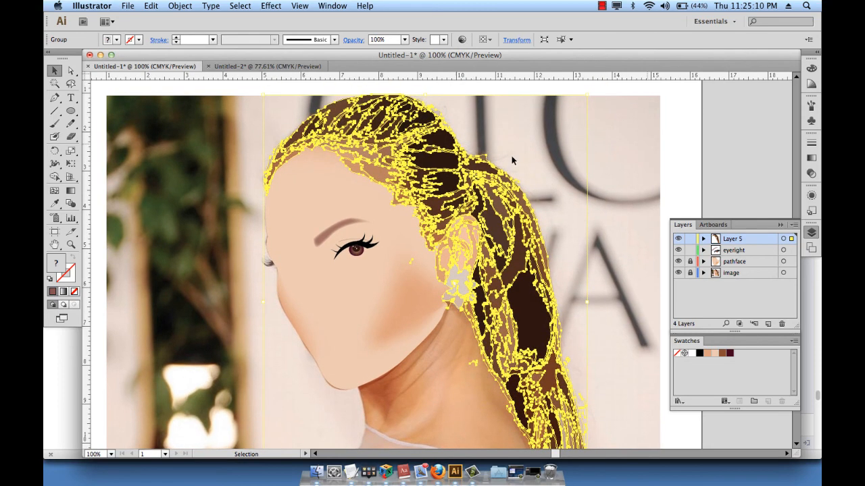
left_click(681, 142)
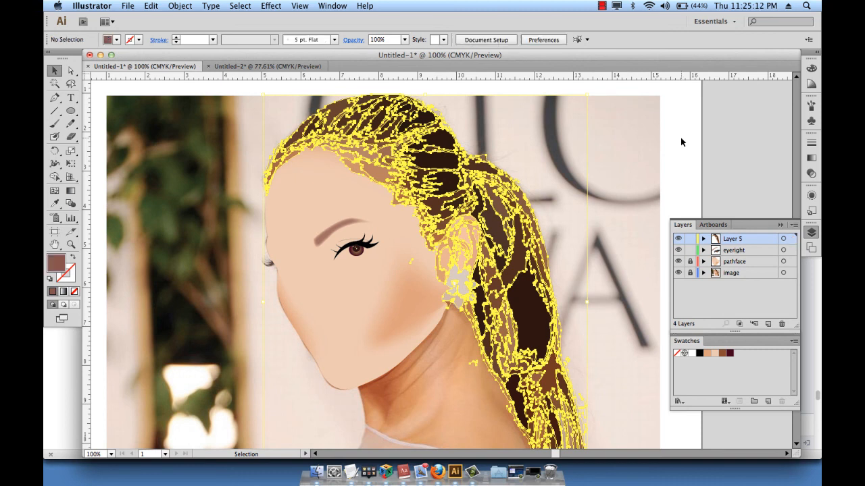
Rename Layer 5 as hair
double_click(728, 240)
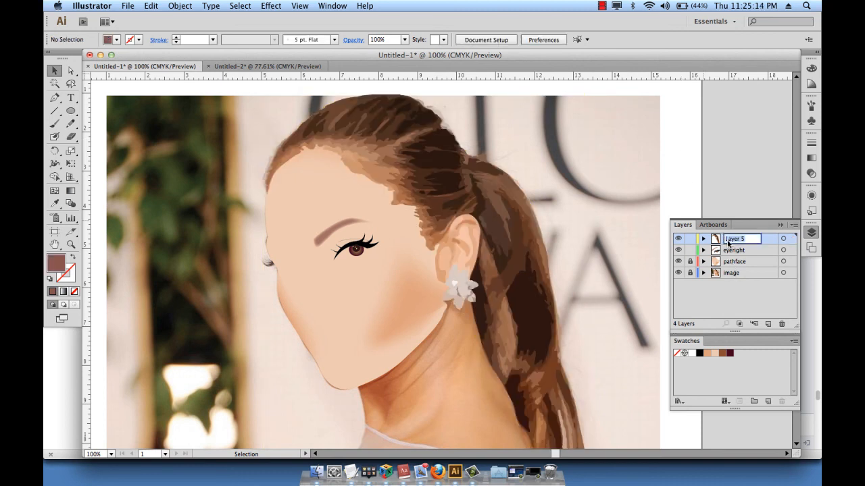
type("hair")
key("Return")
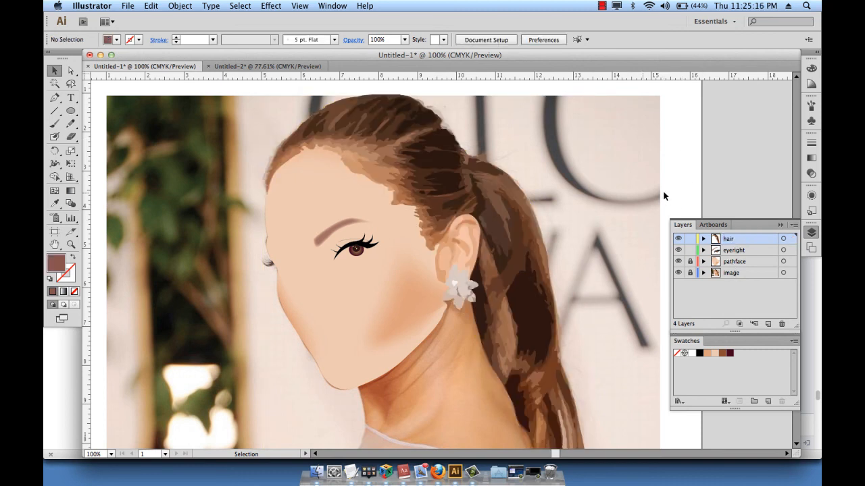
Delete the leftover traced skin fragments in front of the ear, just above the earring
scroll(506, 231, "right", 3)
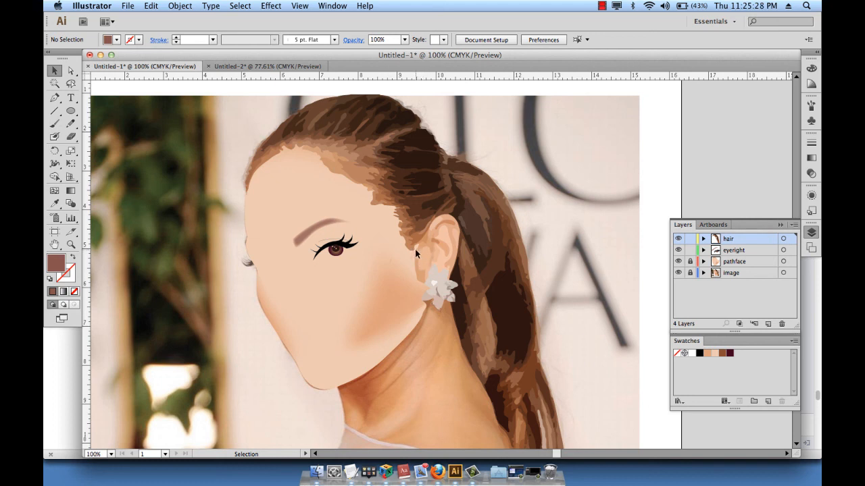
left_click(72, 70)
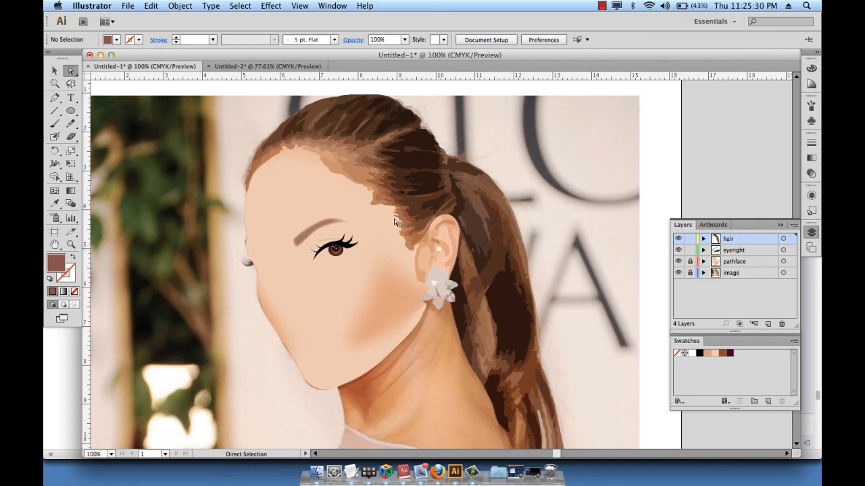
left_click(419, 260)
key("Delete")
key("Delete")
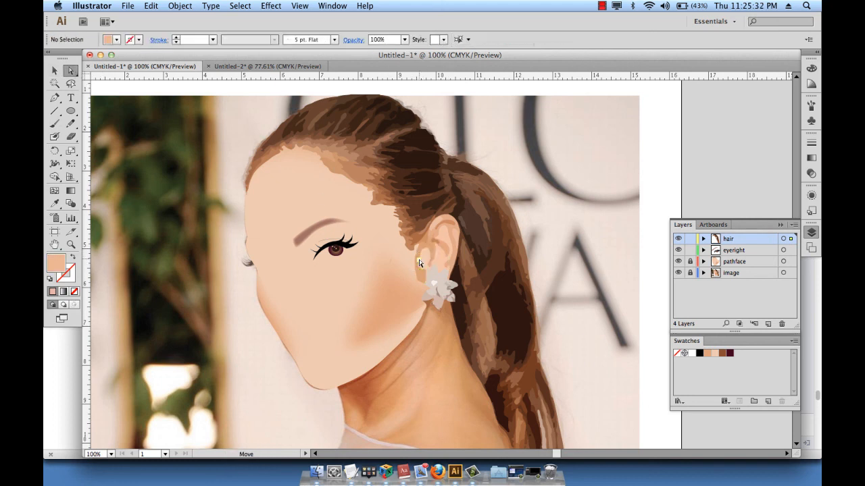
left_click(419, 274)
key("Delete")
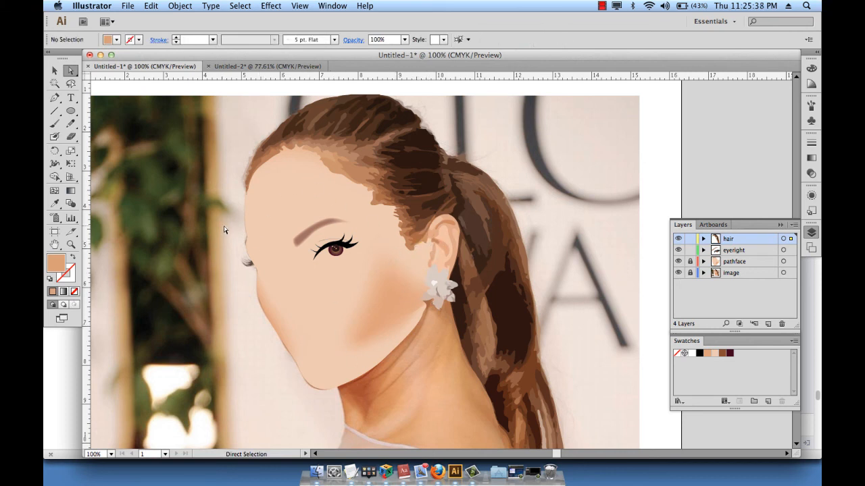
left_click(54, 70)
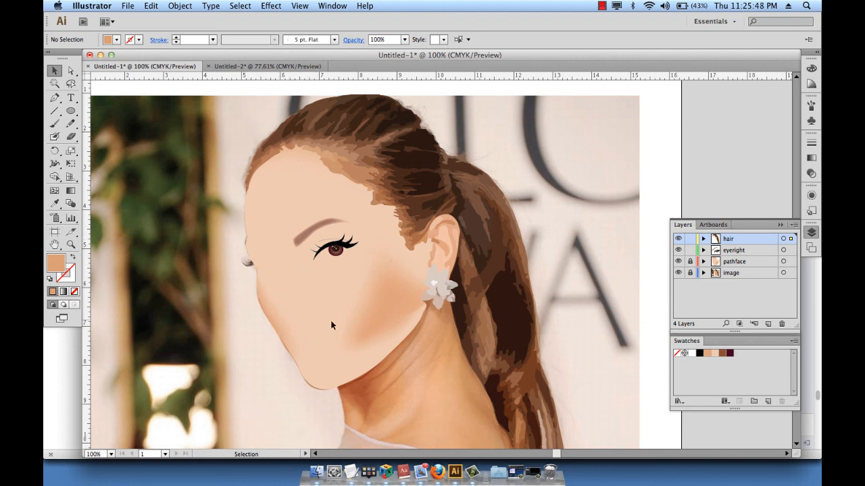
scroll(378, 331, "down", 3)
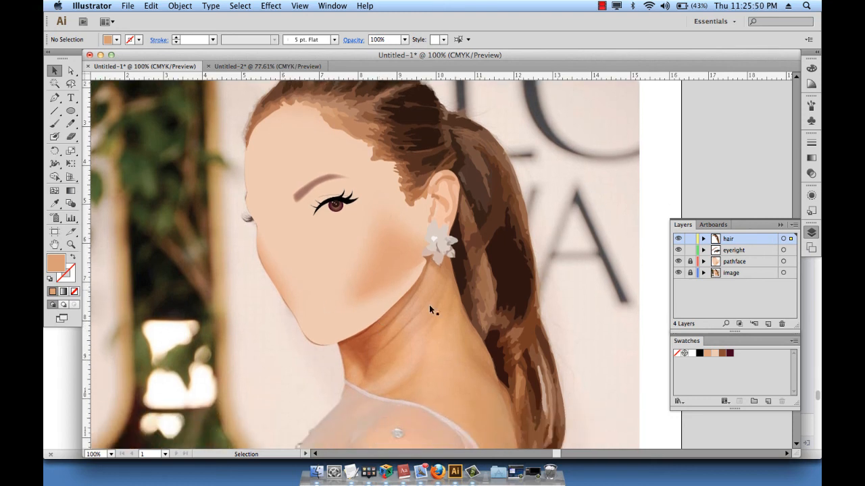
scroll(513, 413, "up", 3)
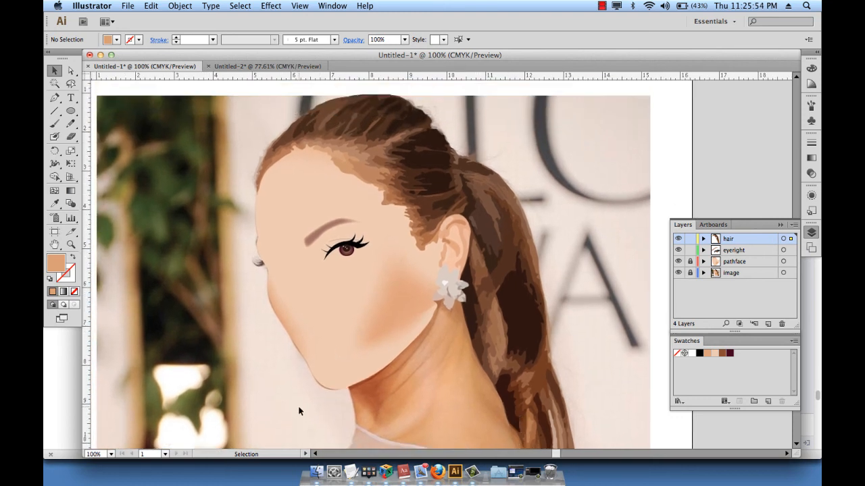
scroll(298, 408, "down", 1)
scroll(281, 386, "down", 1)
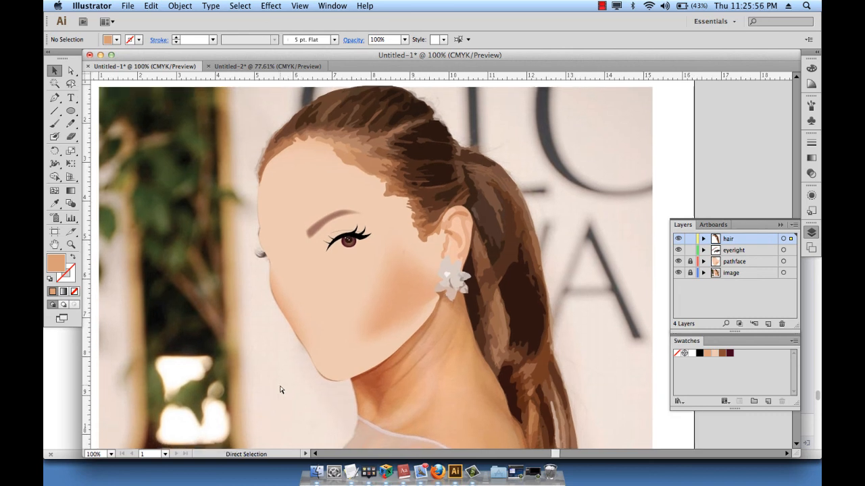
key("super+minus")
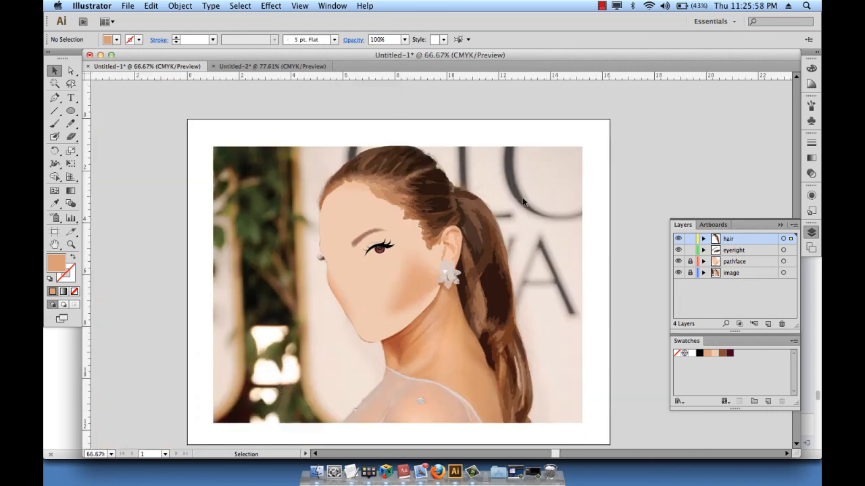